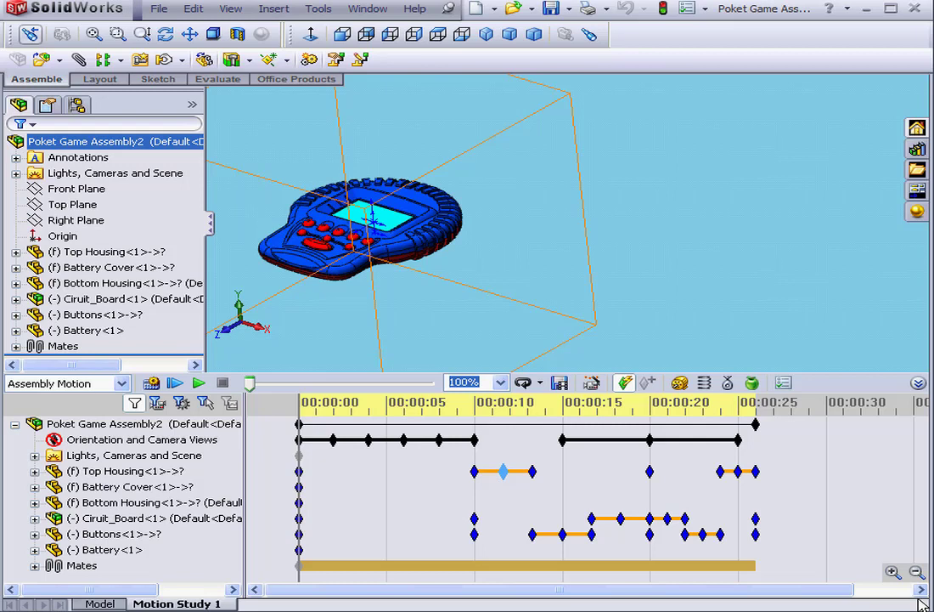
Step: Move the time bar to 10 seconds and scrub toward 12 seconds to preview the explode
left_click(509, 423)
left_click(511, 414)
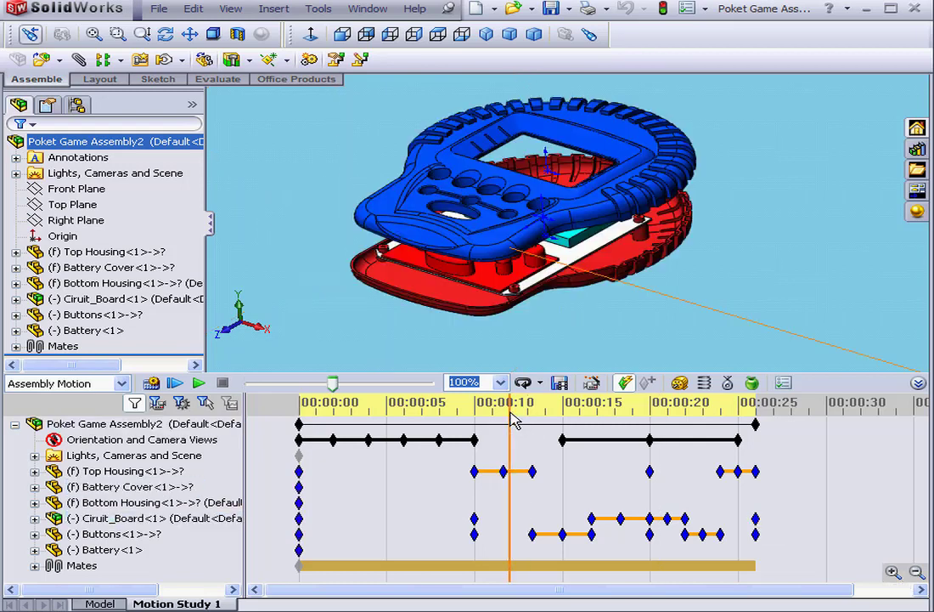
left_click_drag(509, 412, 533, 412)
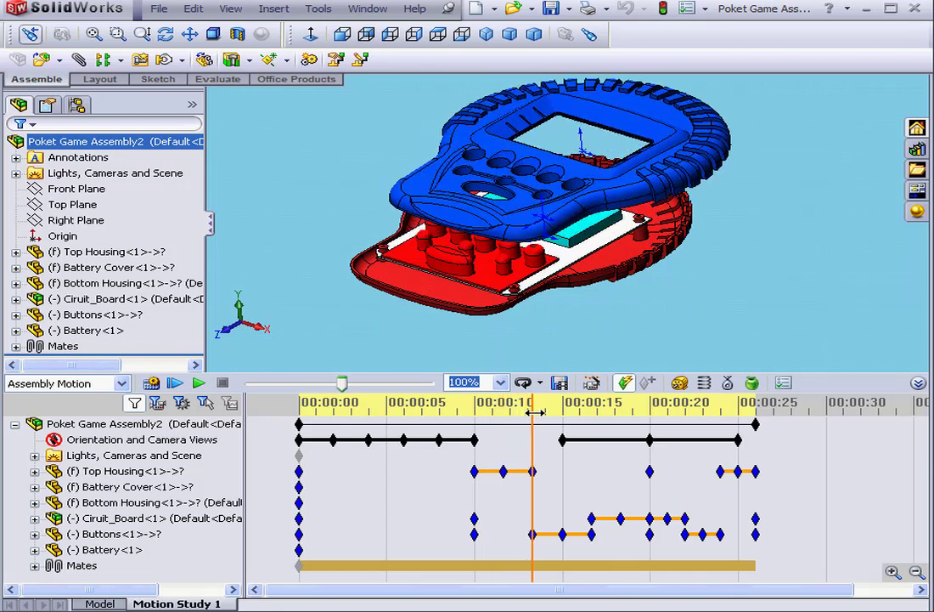
Step: Zoom the timeline and give the Top Housing key at 12 seconds Snap interpolation
left_click(892, 572)
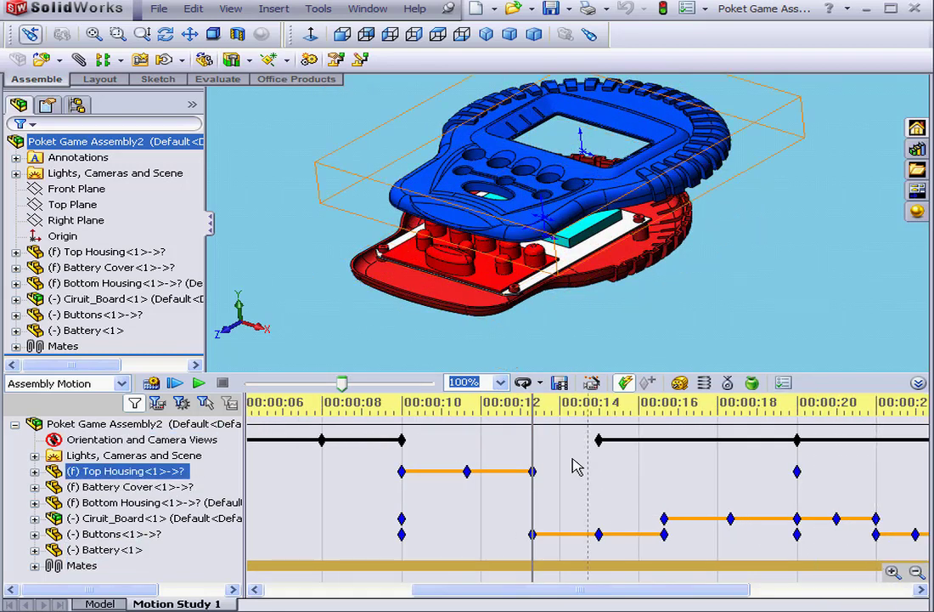
left_click_drag(531, 409, 504, 408)
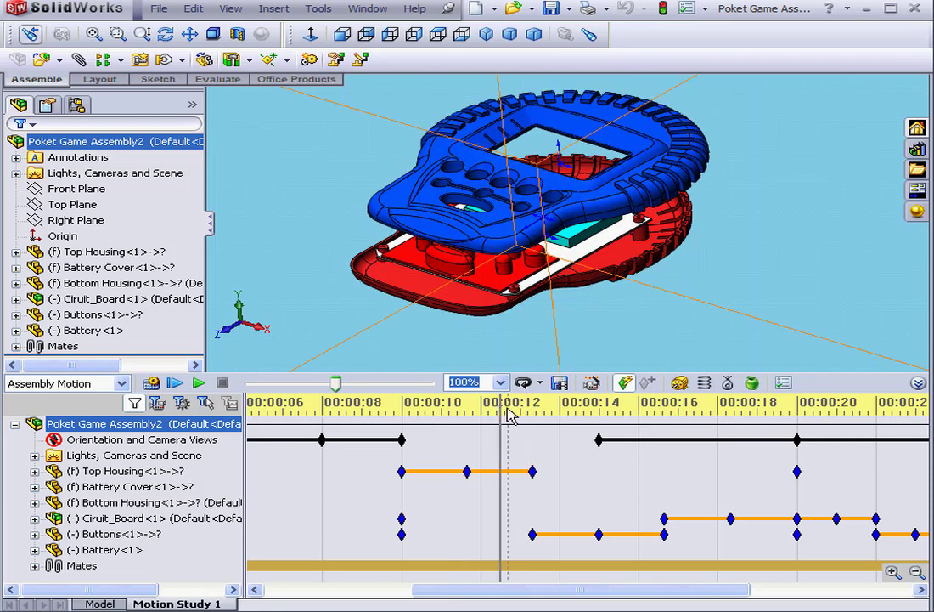
left_click(533, 471)
right_click(533, 472)
mouse_move(569, 469)
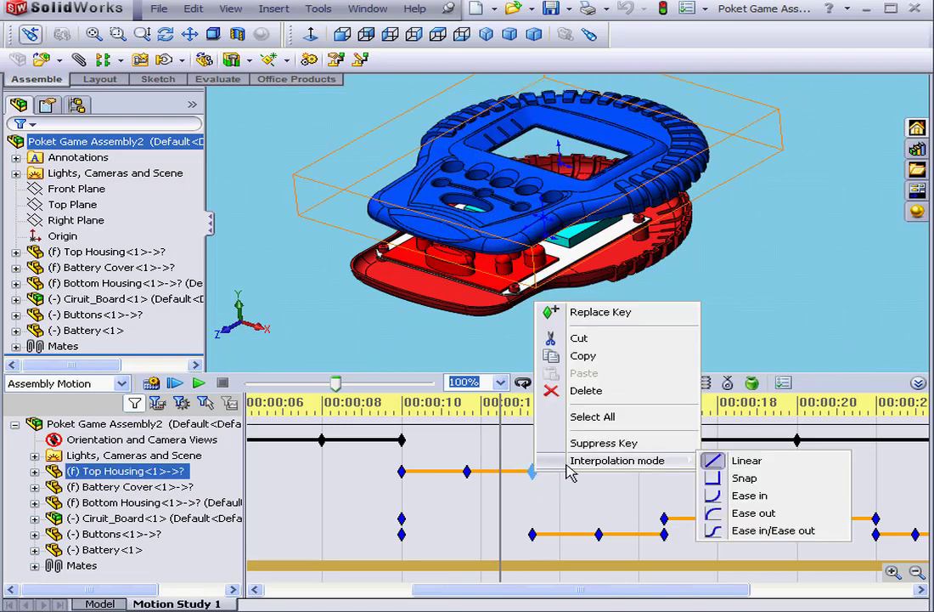
left_click(748, 482)
left_click(576, 441)
Step: Preview the snap change near 12 seconds, then reopen that key's interpolation options
left_click(507, 413)
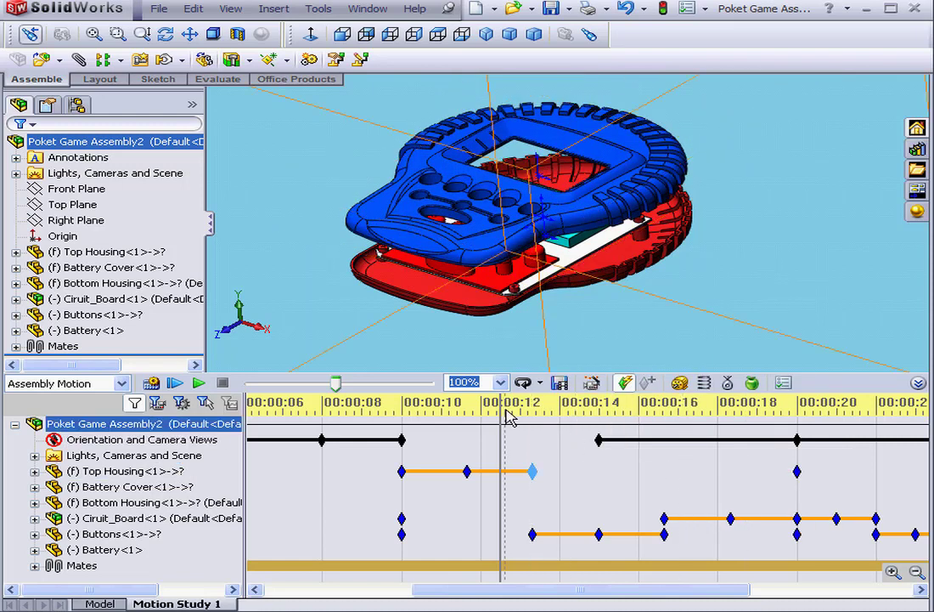
mouse_move(503, 409)
left_mouse_down()
mouse_move(534, 409)
mouse_move(508, 409)
left_mouse_up()
left_click(534, 473)
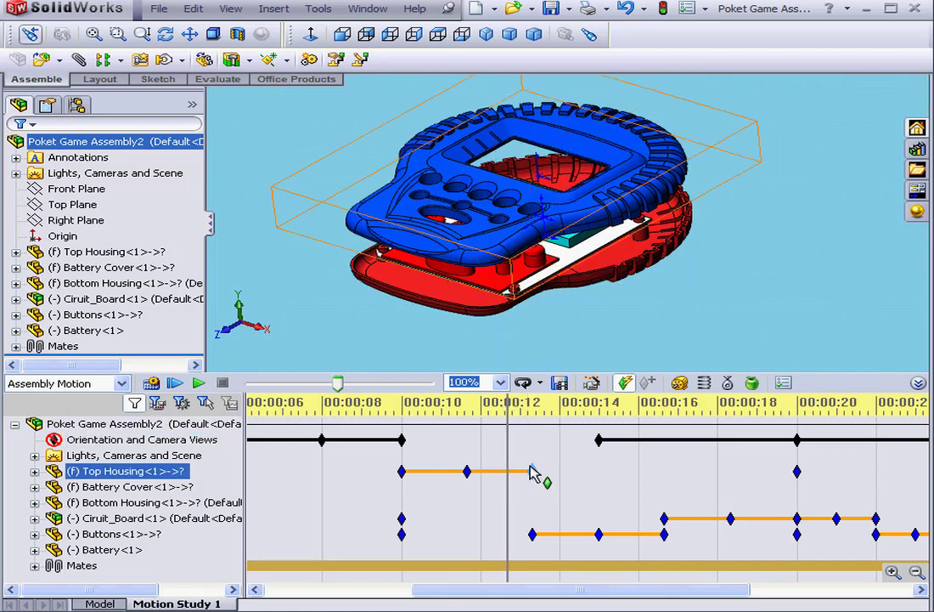
right_click(535, 473)
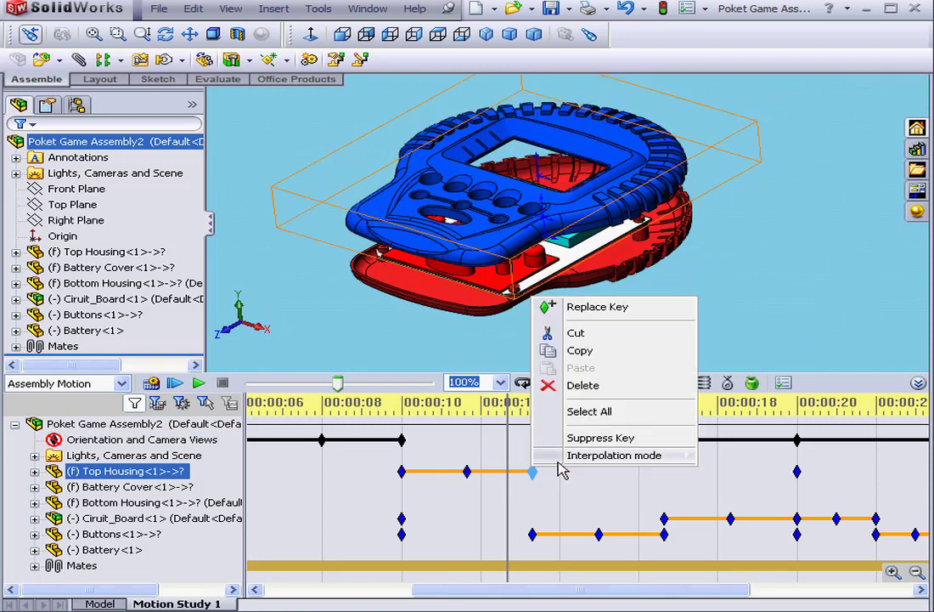
mouse_move(578, 457)
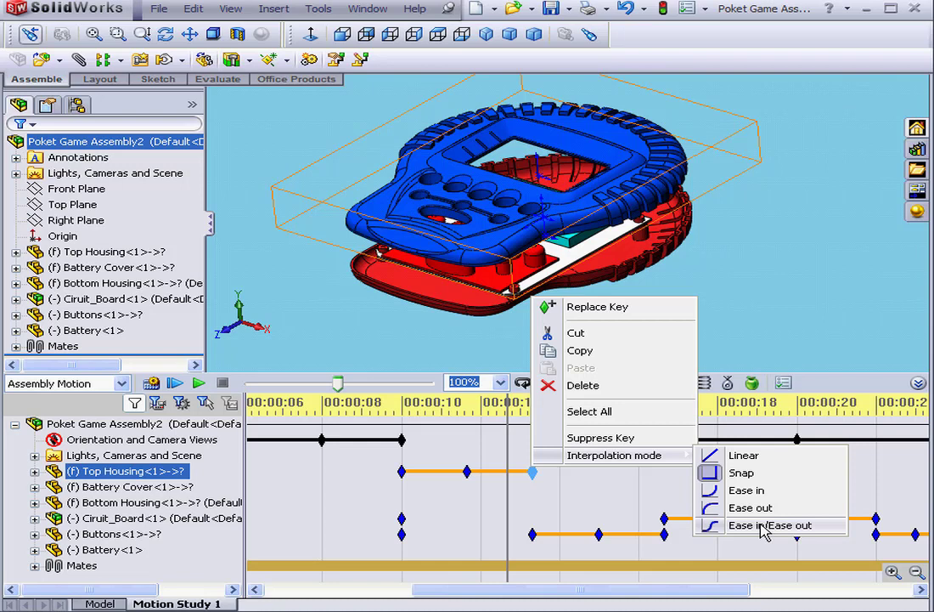
Step: Move the Top Housing key to 14 seconds and return the time bar to about 12 seconds
left_click(536, 496)
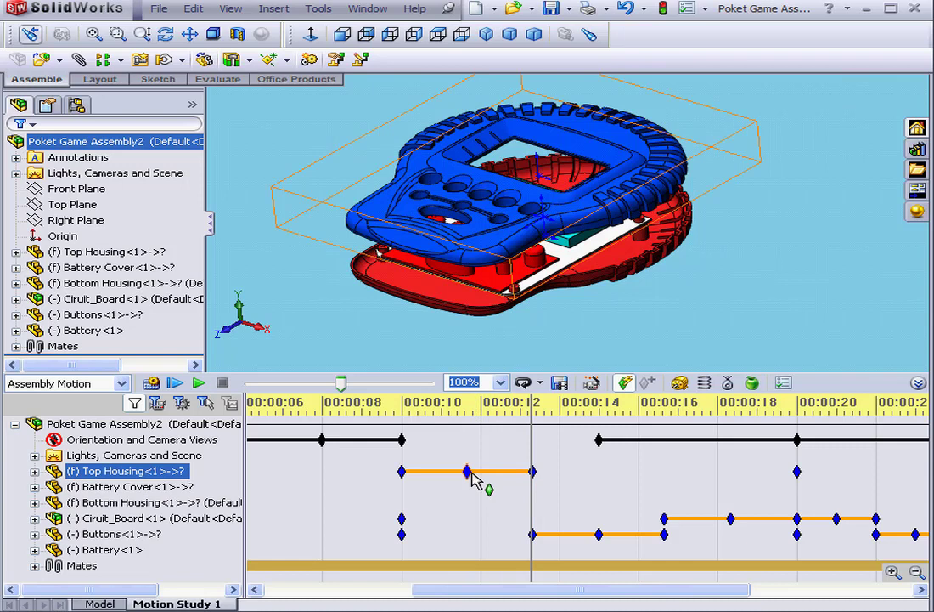
left_click_drag(474, 480, 563, 482)
left_click(542, 443)
left_click(532, 410)
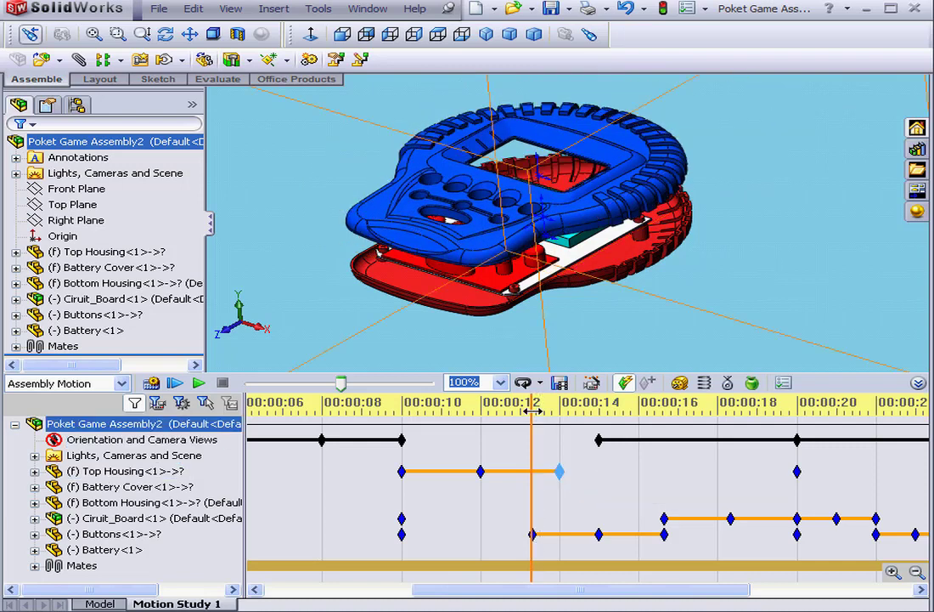
left_click_drag(533, 410, 521, 411)
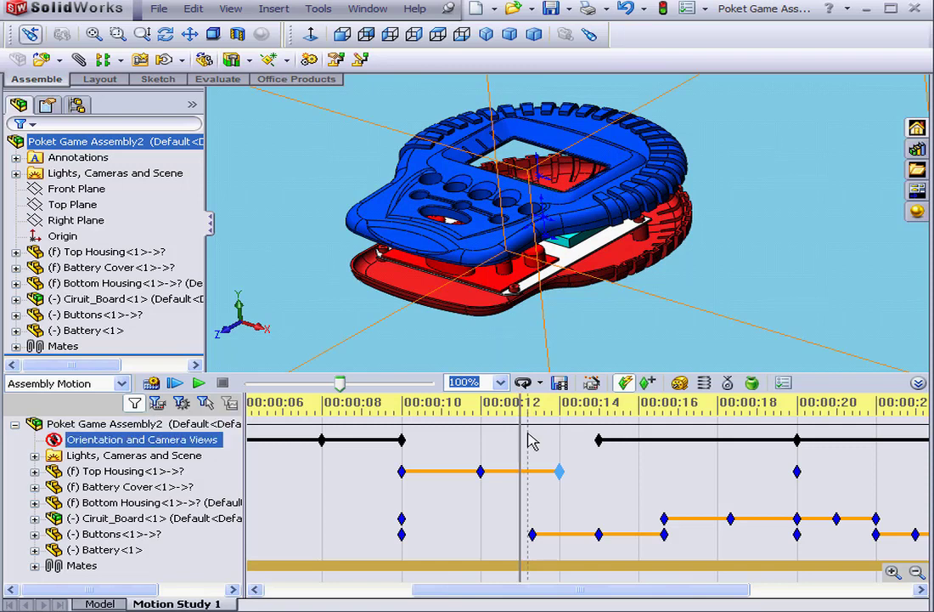
left_click_drag(520, 473, 495, 477)
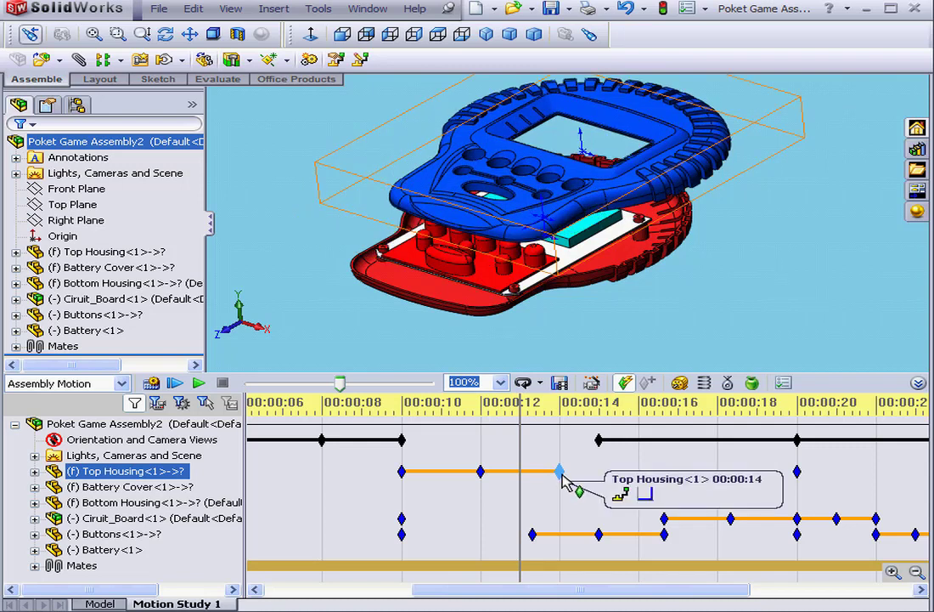
Step: Set the 14-second Top Housing key to Linear, then to Snap interpolation
right_click(562, 474)
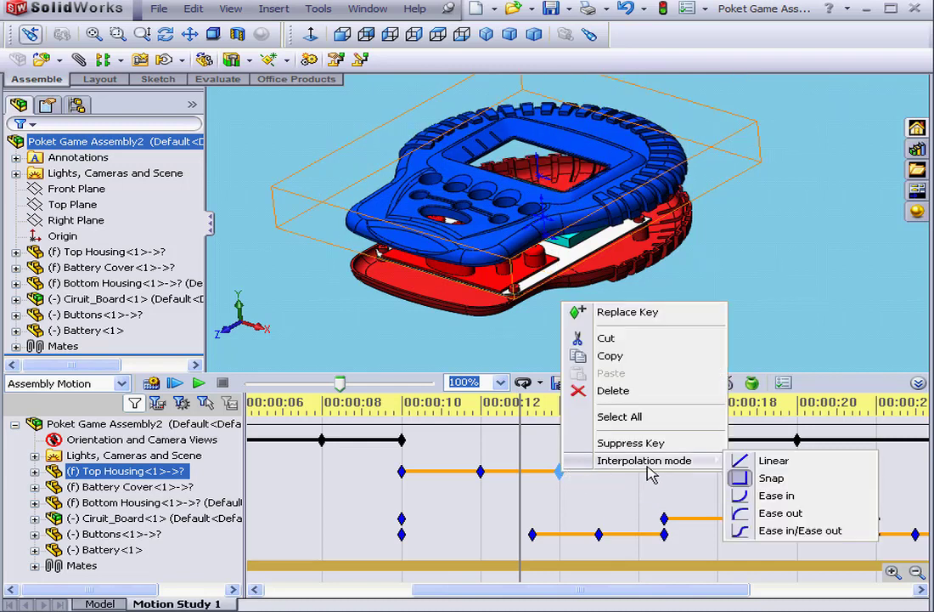
left_click(764, 466)
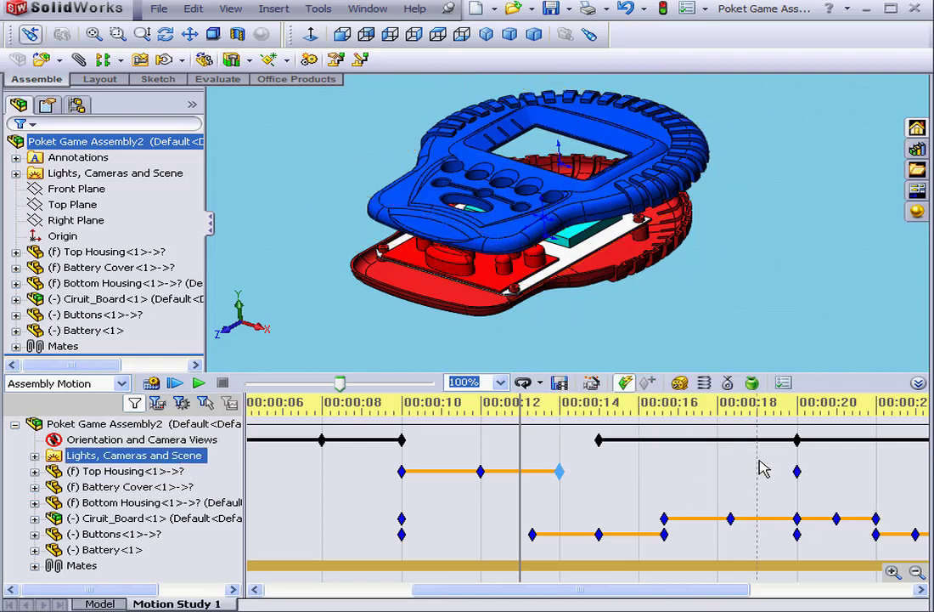
left_click(559, 471)
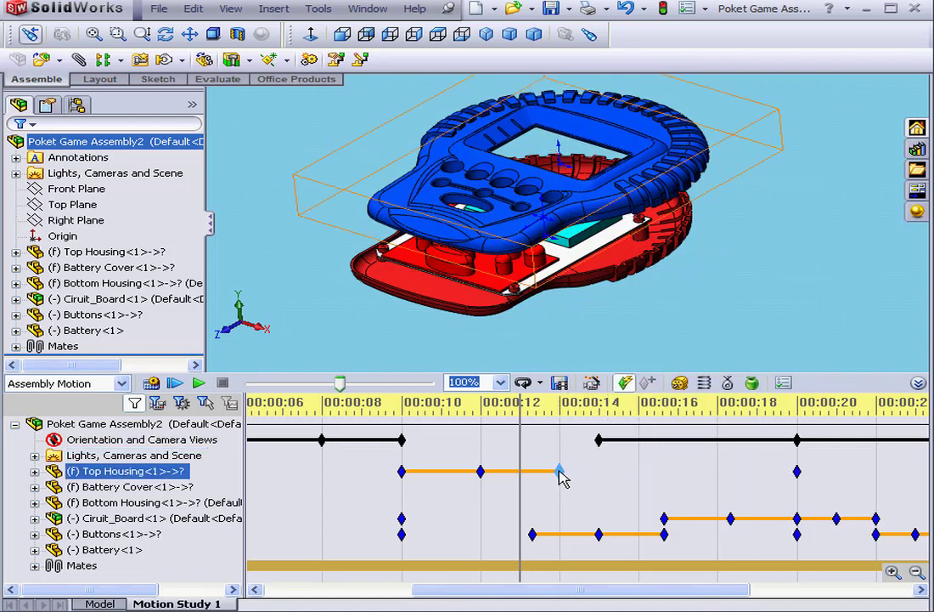
right_click(559, 470)
mouse_move(593, 460)
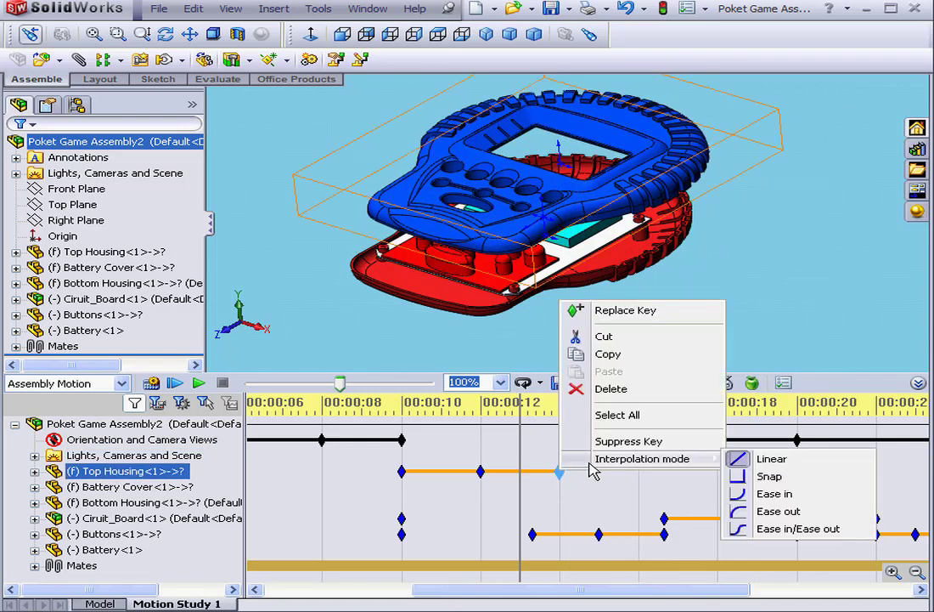
left_click(741, 477)
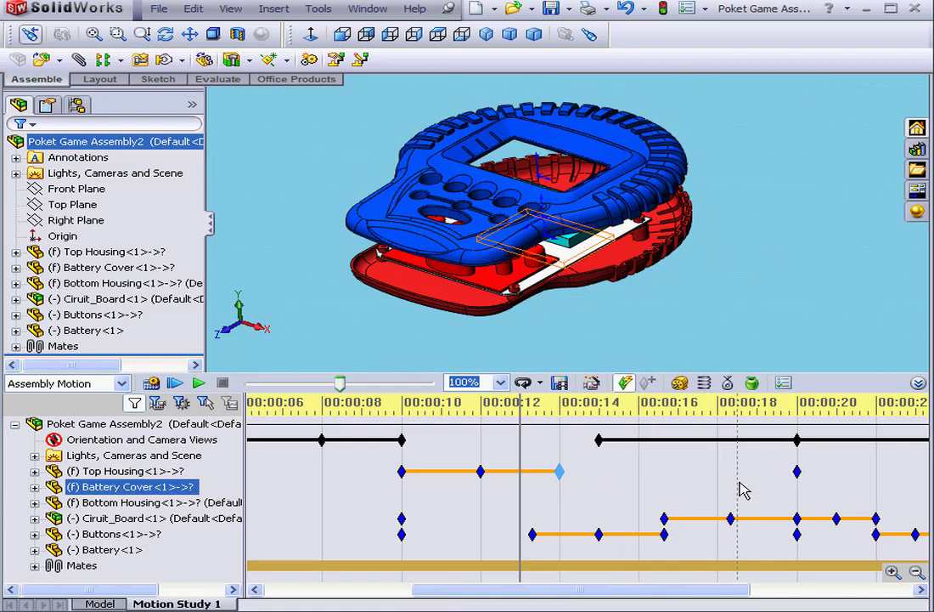
Step: Switch the key through Ease in and Ease out, ending on Ease in/Ease out
right_click(559, 472)
mouse_move(596, 459)
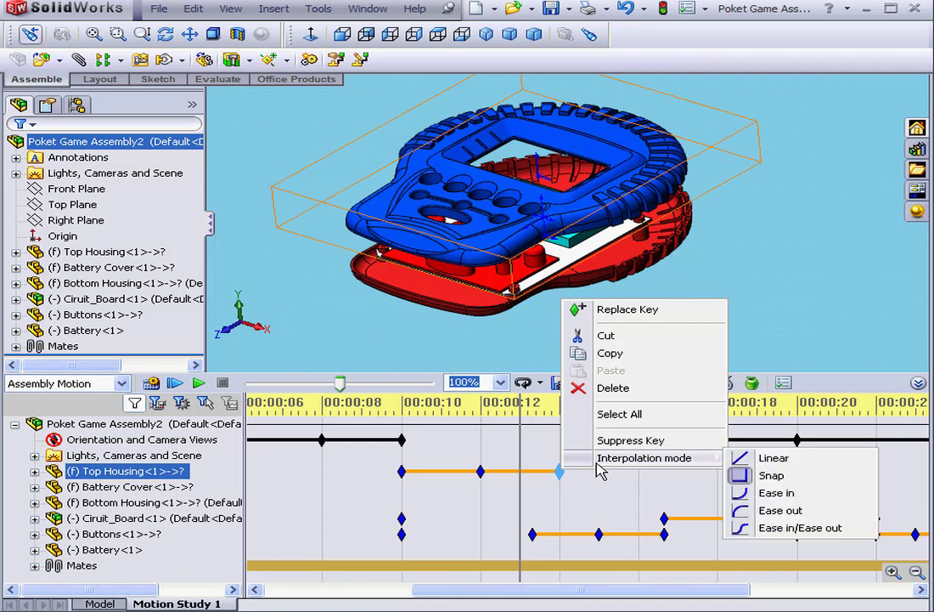
left_click(775, 500)
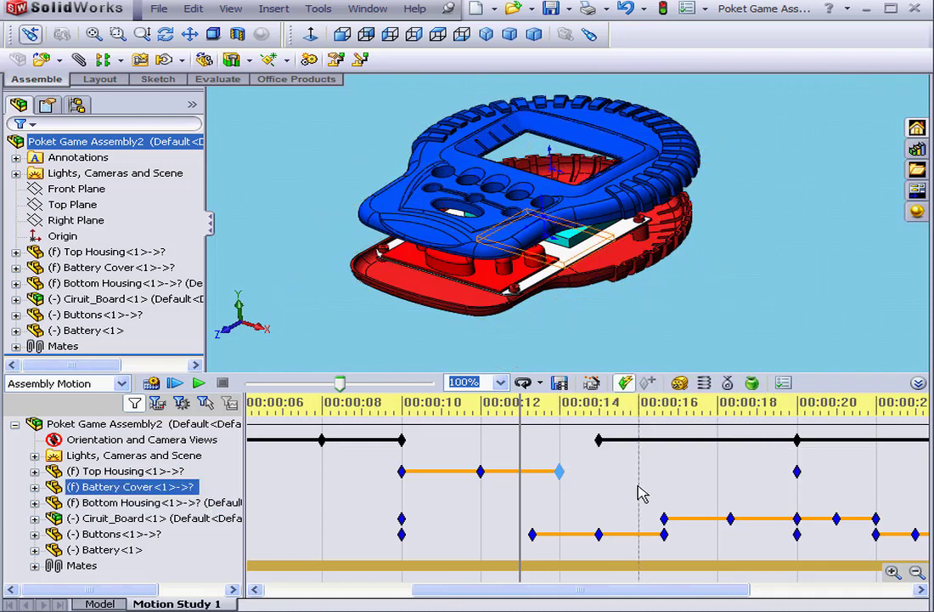
right_click(561, 471)
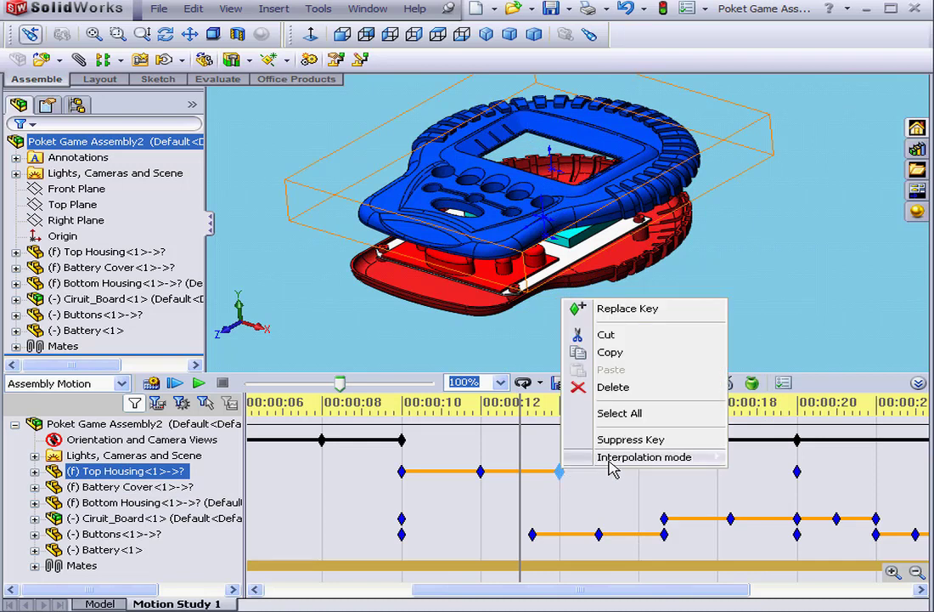
mouse_move(610, 463)
left_click(780, 520)
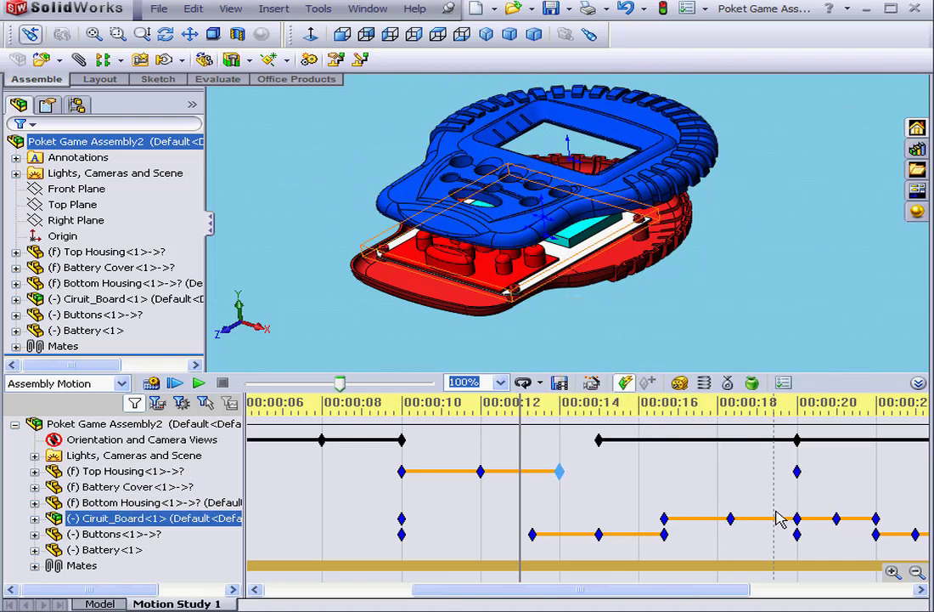
right_click(560, 471)
mouse_move(600, 469)
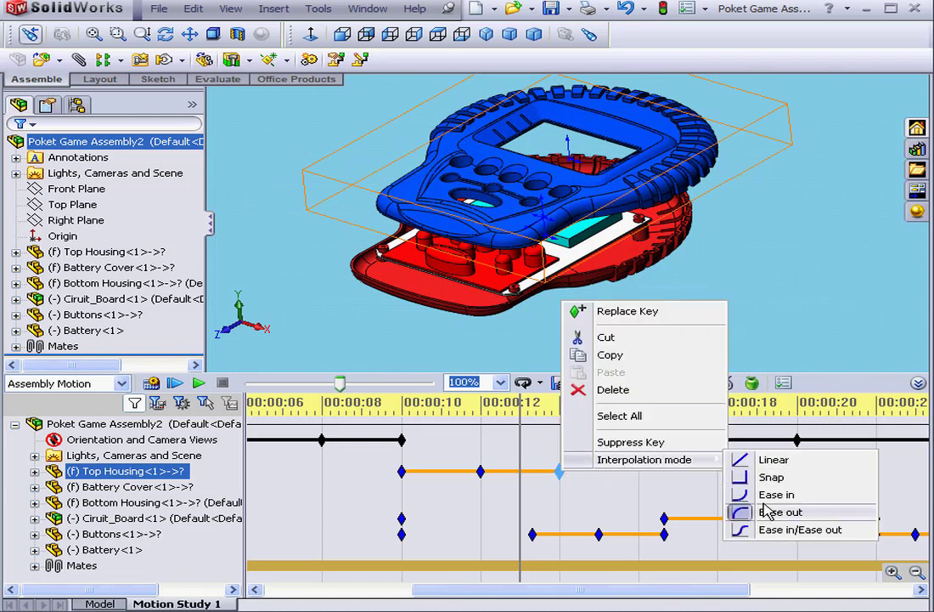
left_click(778, 529)
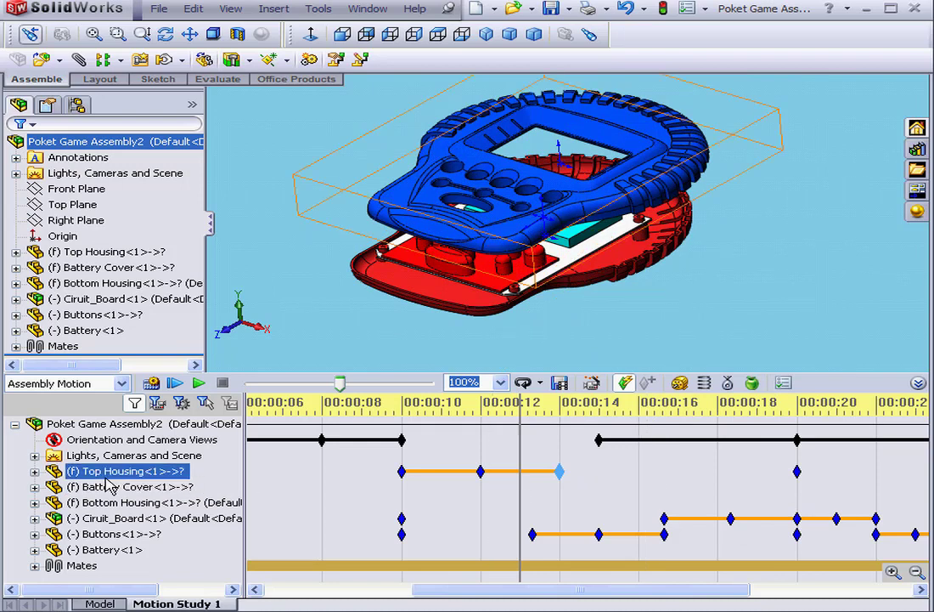
Step: Expand Top Housing and place an Appearance key at 12 seconds
left_click(37, 480)
left_click(34, 471)
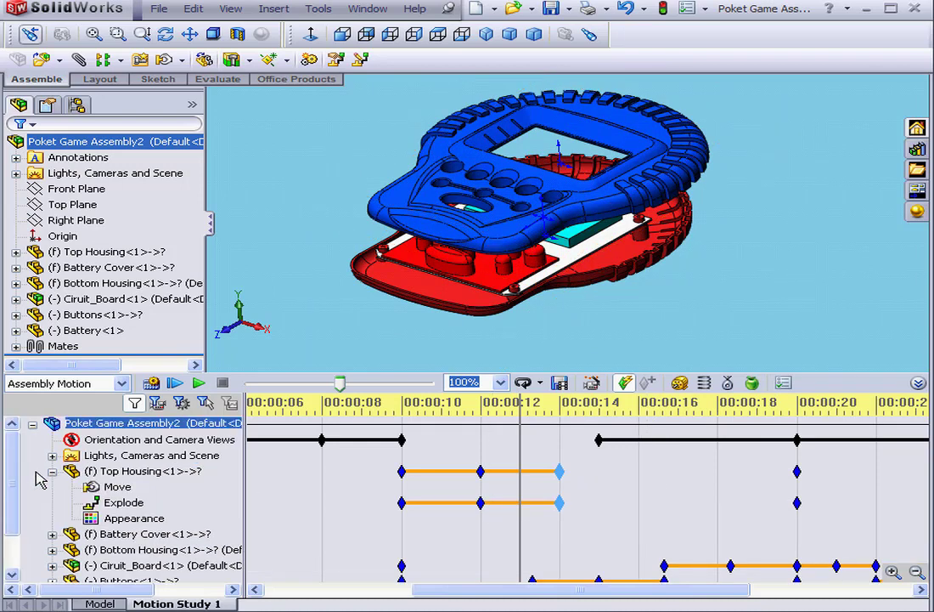
left_click(153, 520)
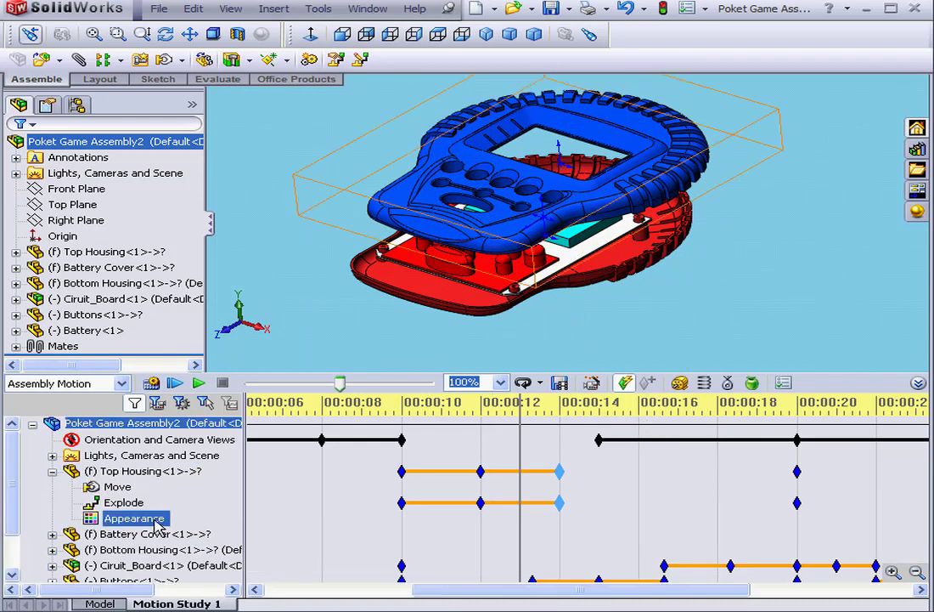
right_click(481, 520)
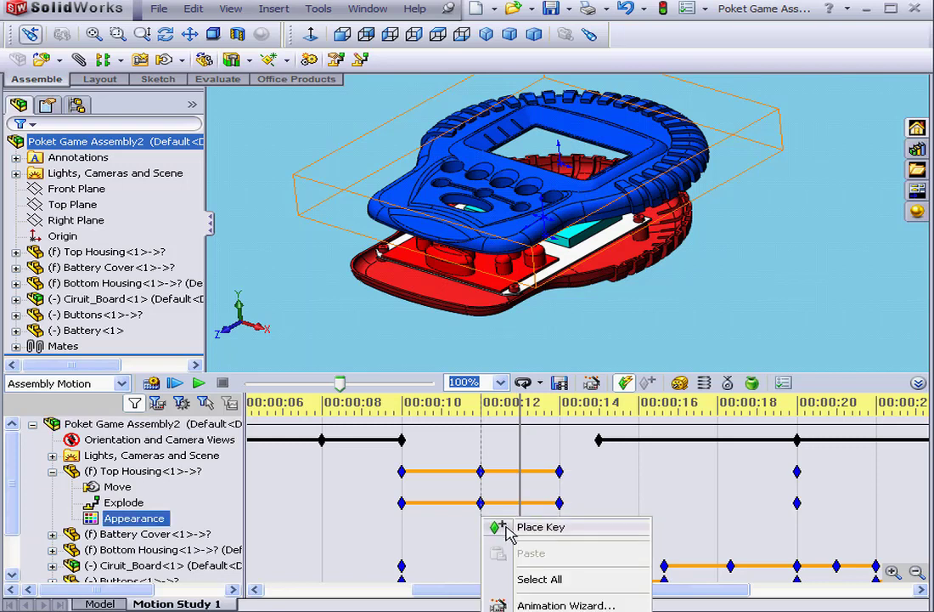
left_click(535, 526)
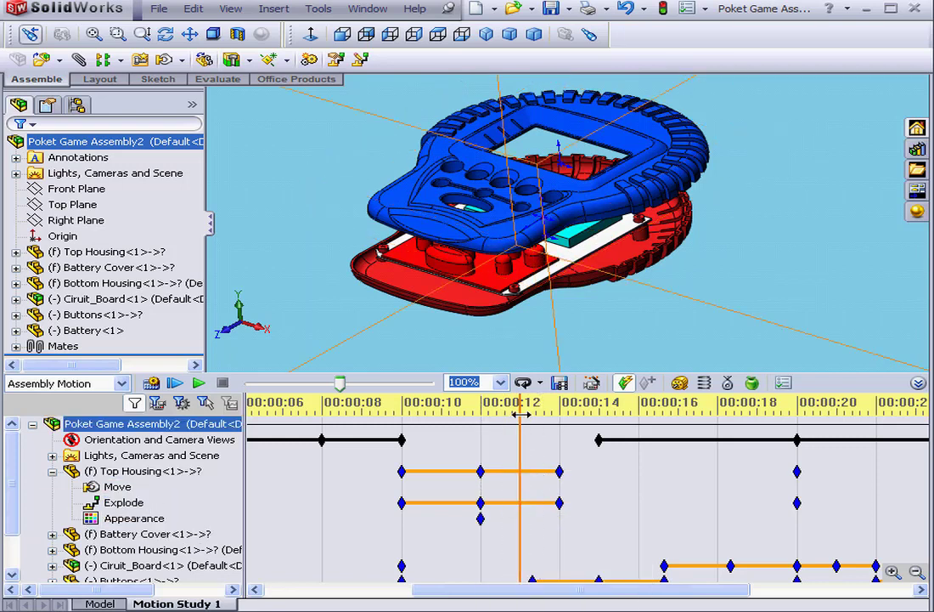
left_click_drag(520, 413, 559, 413)
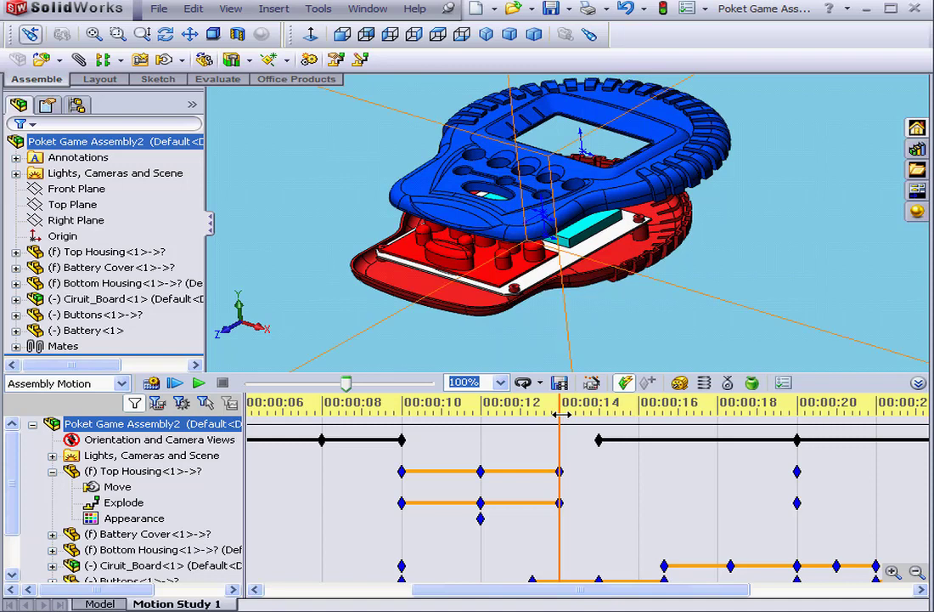
Step: Change the top housing's transparency to 75% at 14 seconds
left_click(135, 518)
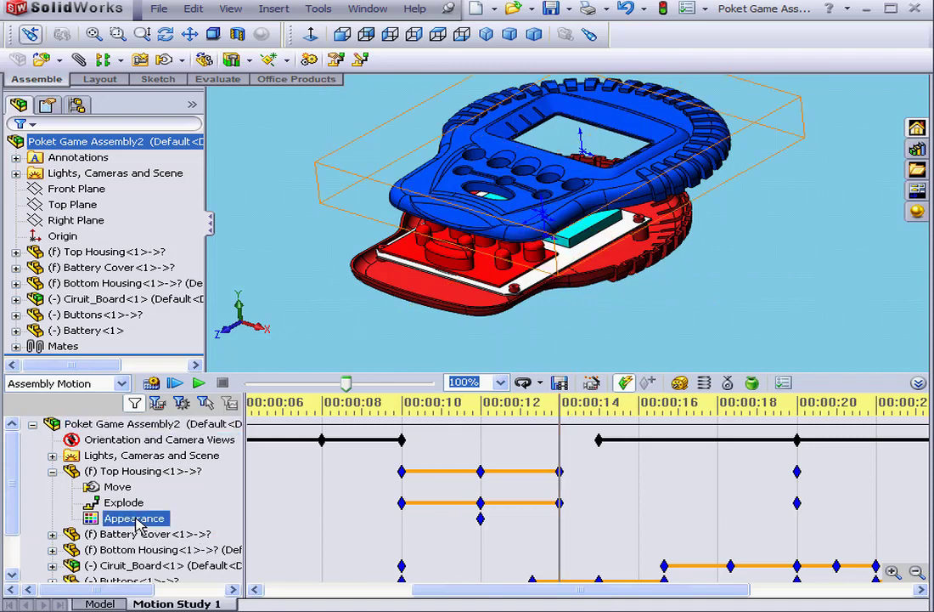
right_click(136, 520)
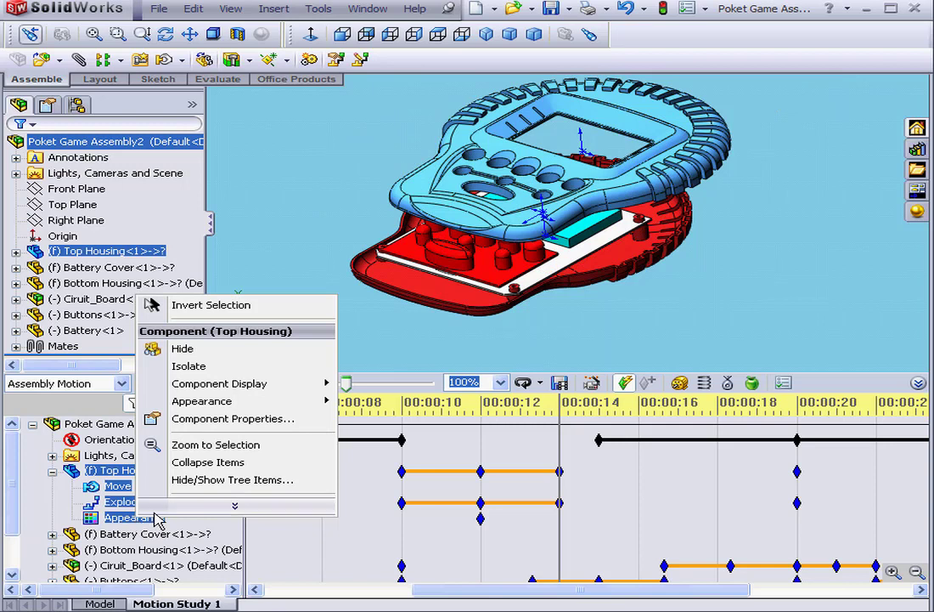
left_click(238, 508)
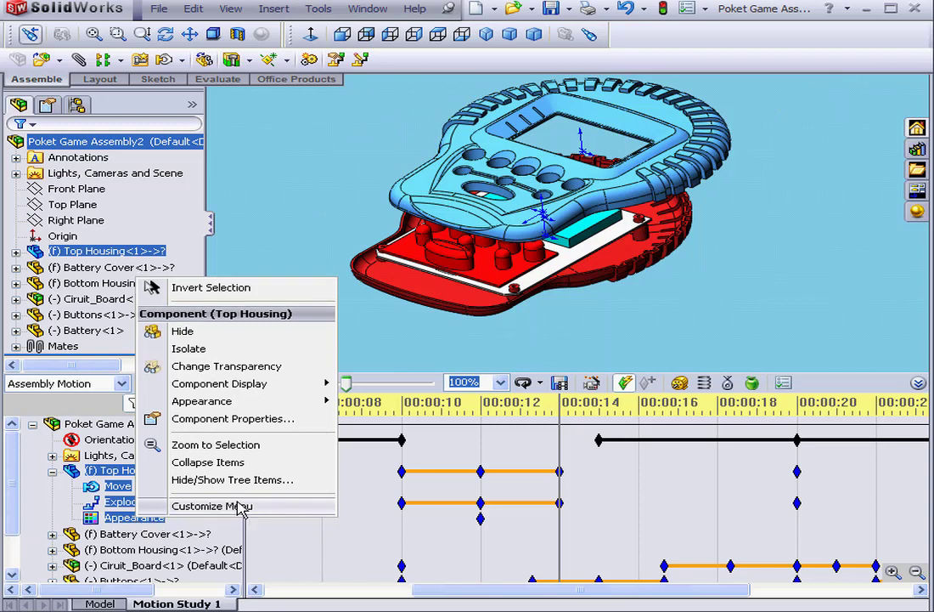
left_click(242, 374)
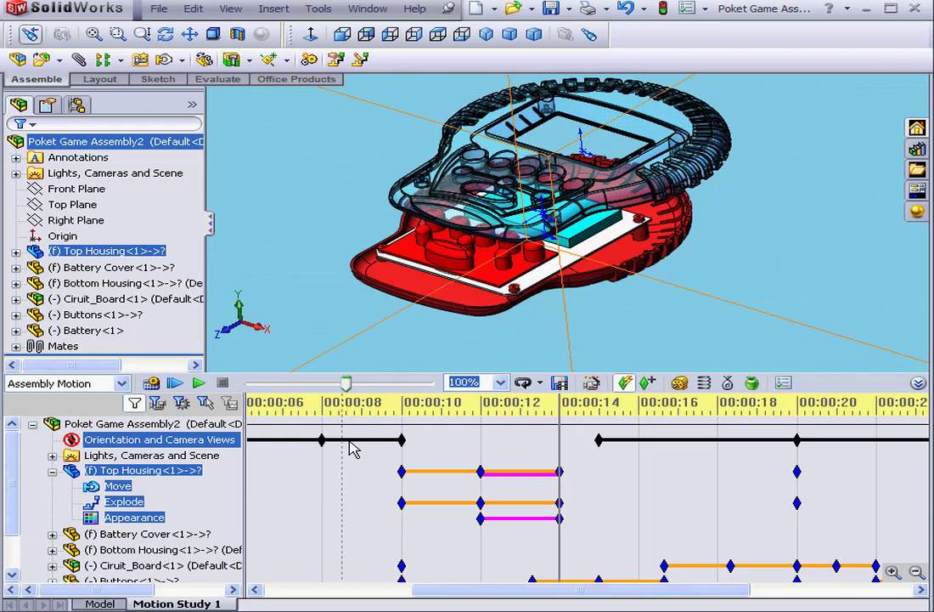
mouse_move(486, 523)
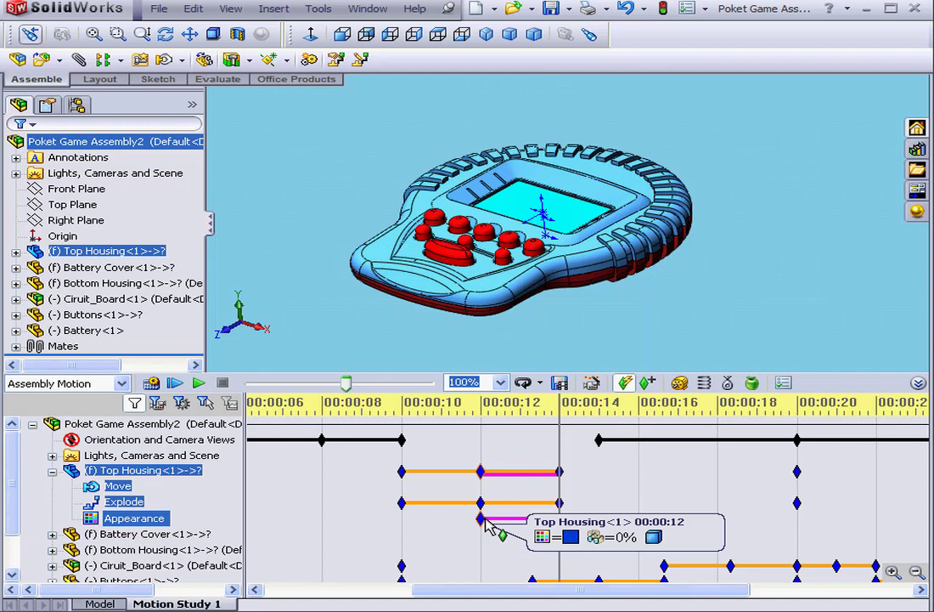
left_click(52, 471)
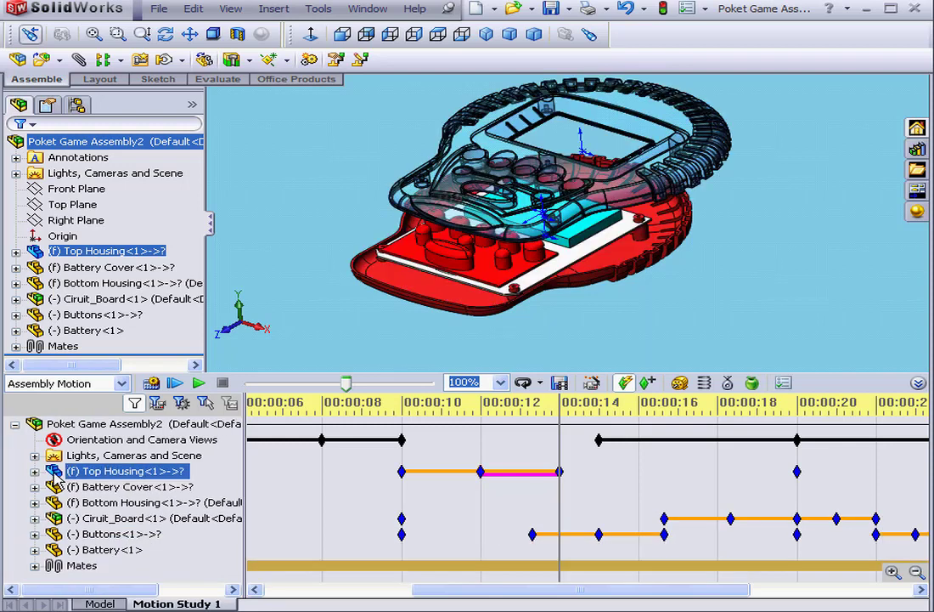
left_click(34, 471)
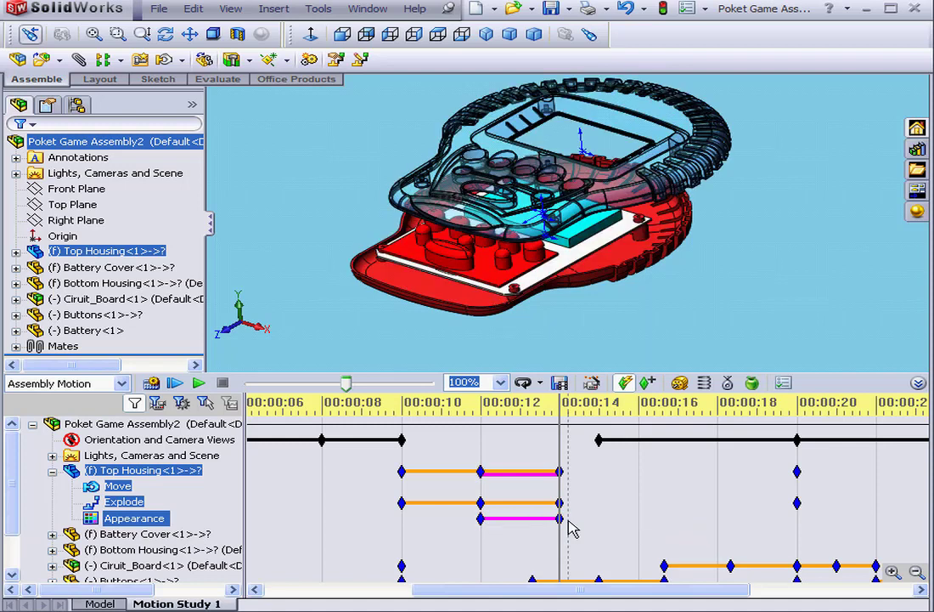
mouse_move(560, 520)
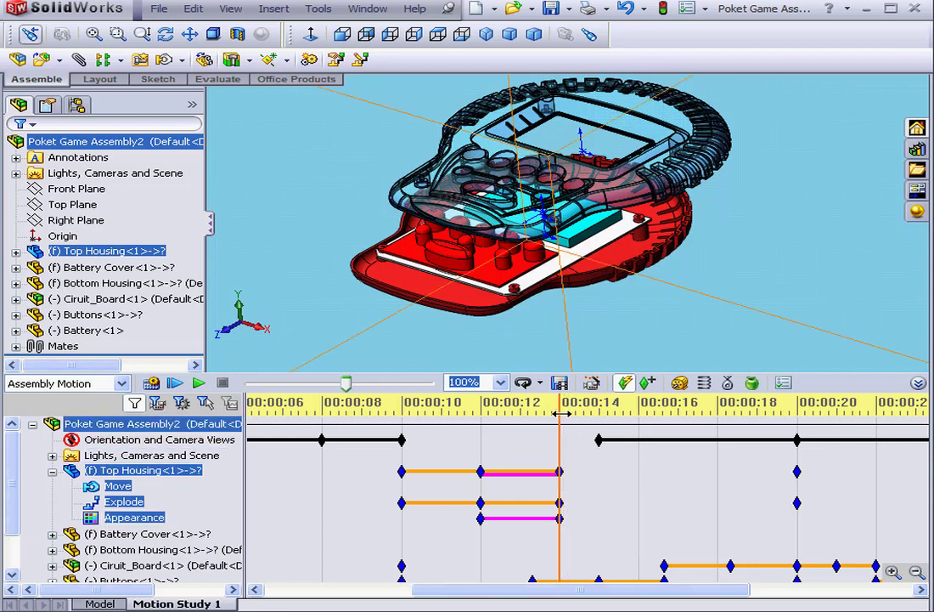
Step: Set the 14-second Appearance key to Snap and scrub to about 13 seconds to preview
left_click_drag(559, 416, 521, 414)
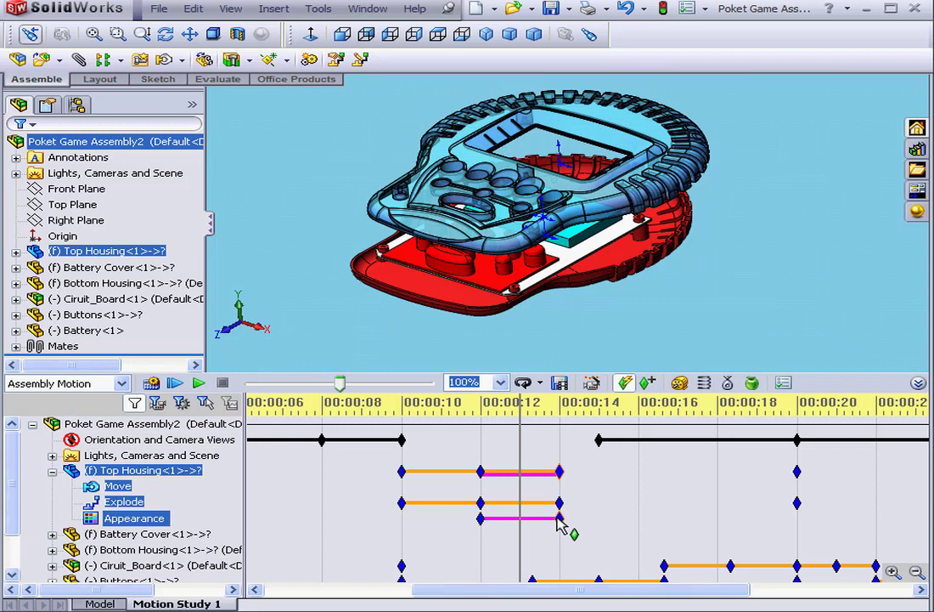
left_click(560, 520)
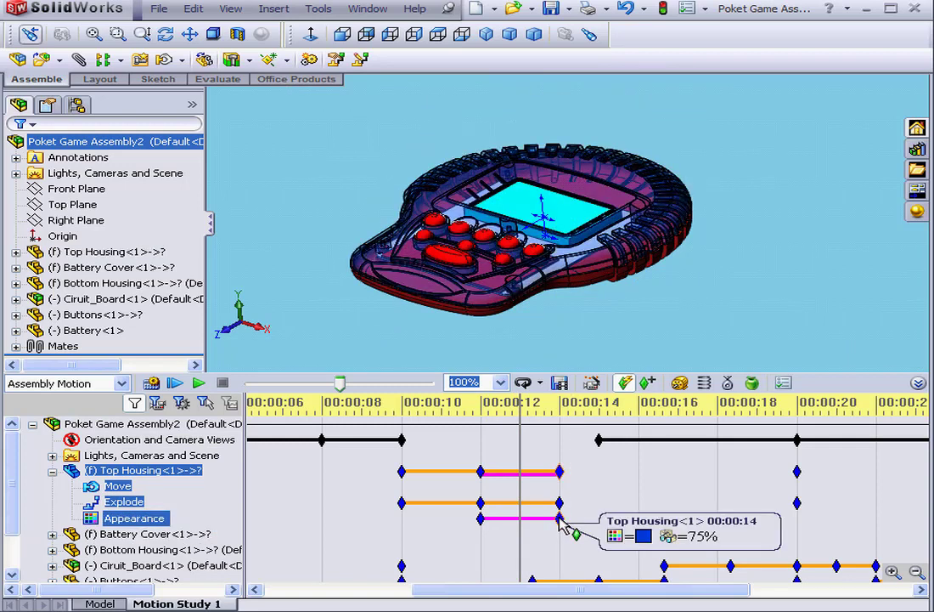
right_click(560, 520)
mouse_move(598, 519)
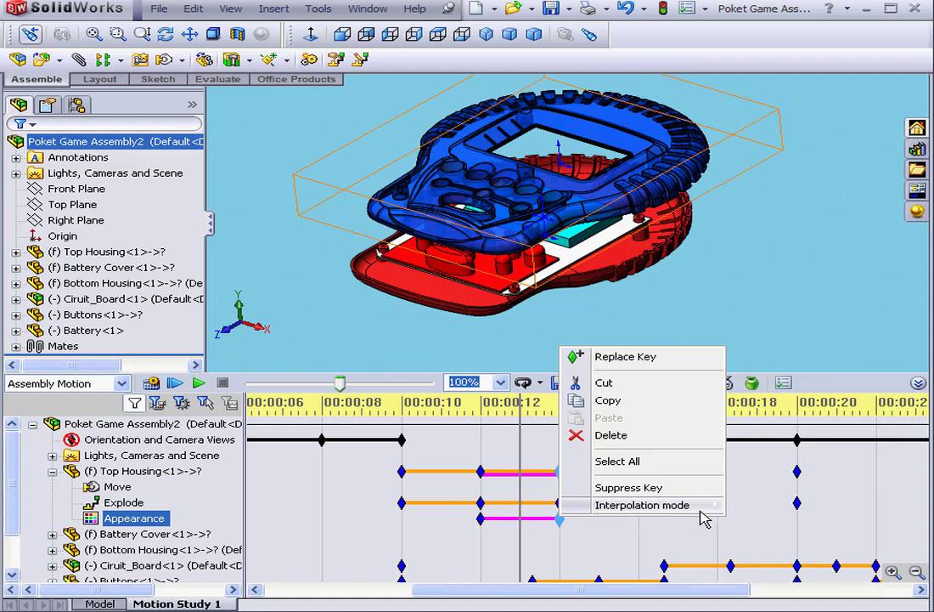
mouse_move(694, 506)
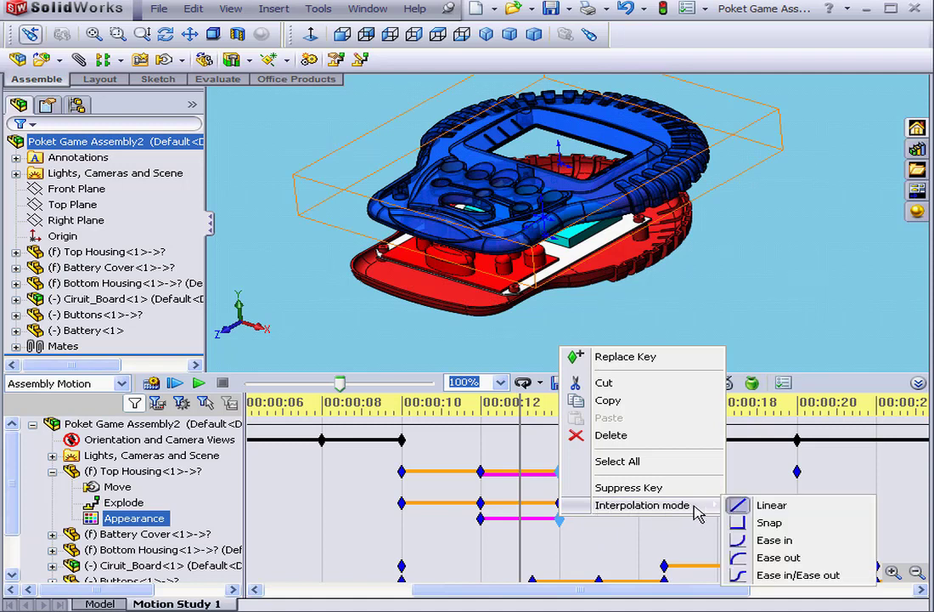
left_click(764, 524)
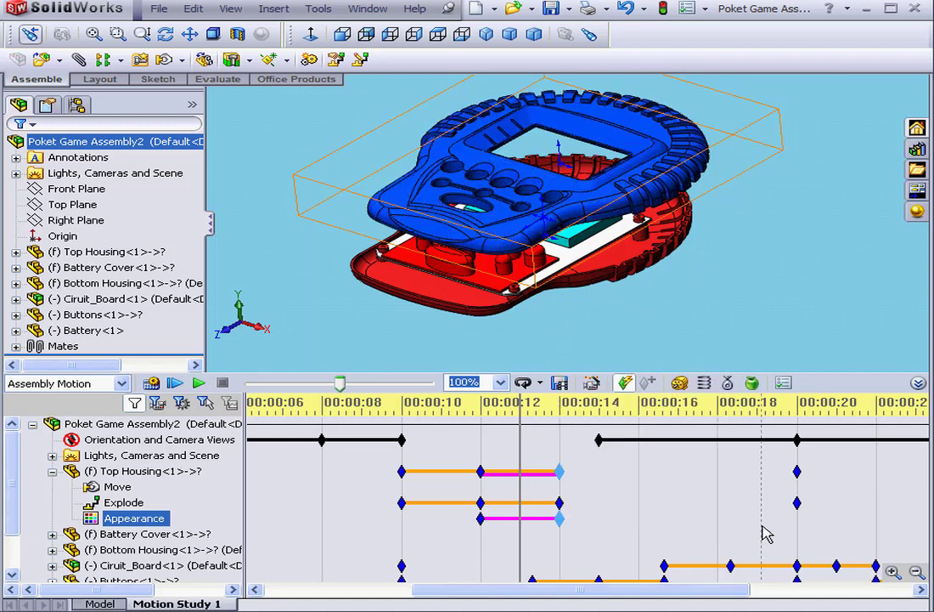
key("Up")
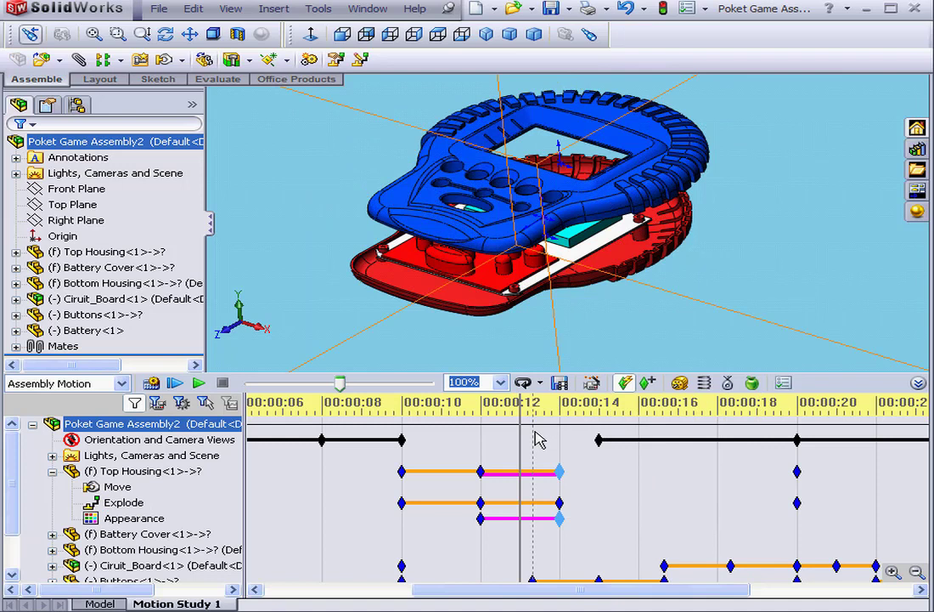
mouse_move(520, 405)
left_mouse_down()
mouse_move(561, 405)
mouse_move(520, 405)
left_mouse_up()
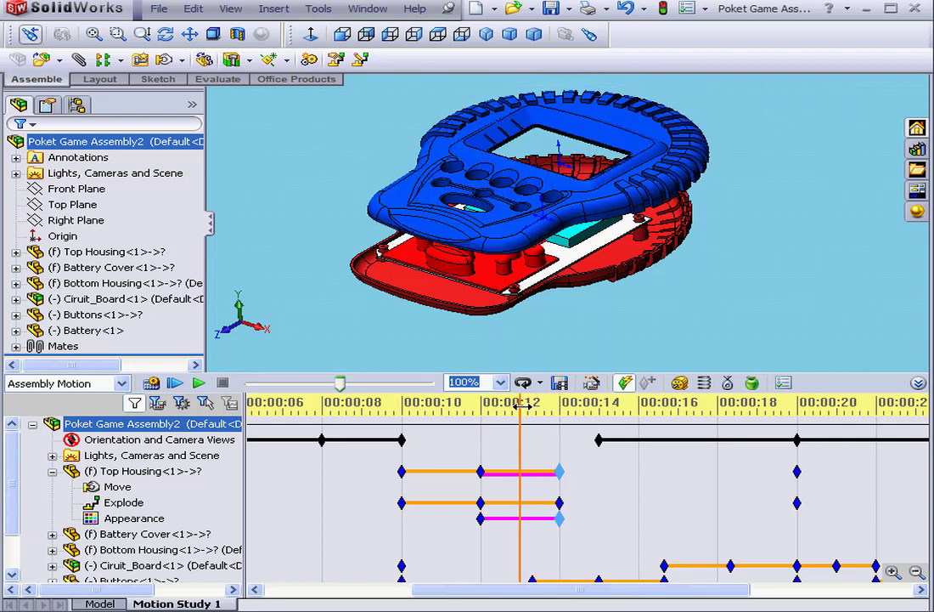
Step: Switch the Appearance key to Ease in, then to Ease in/Ease out
left_click(561, 518)
right_click(560, 519)
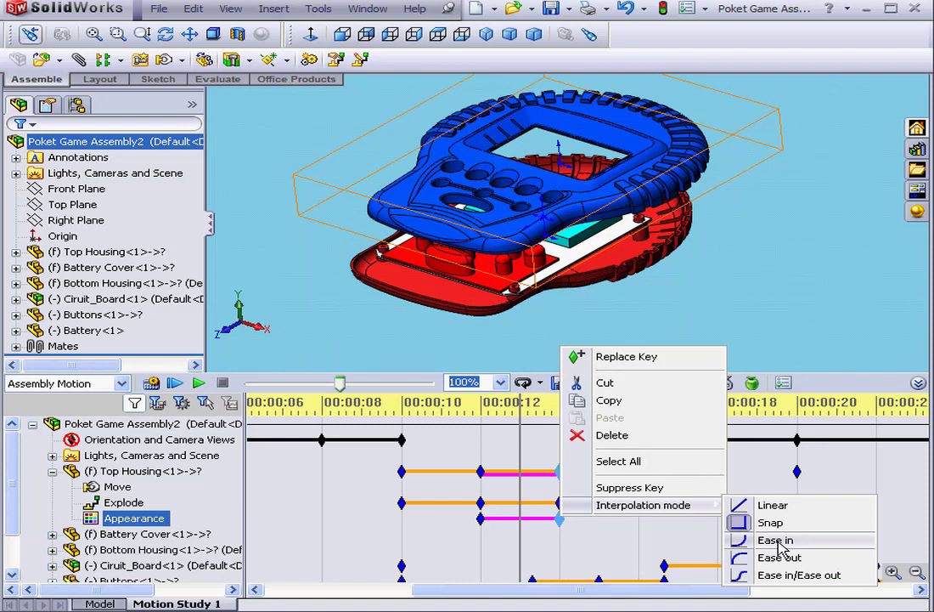
left_click(779, 542)
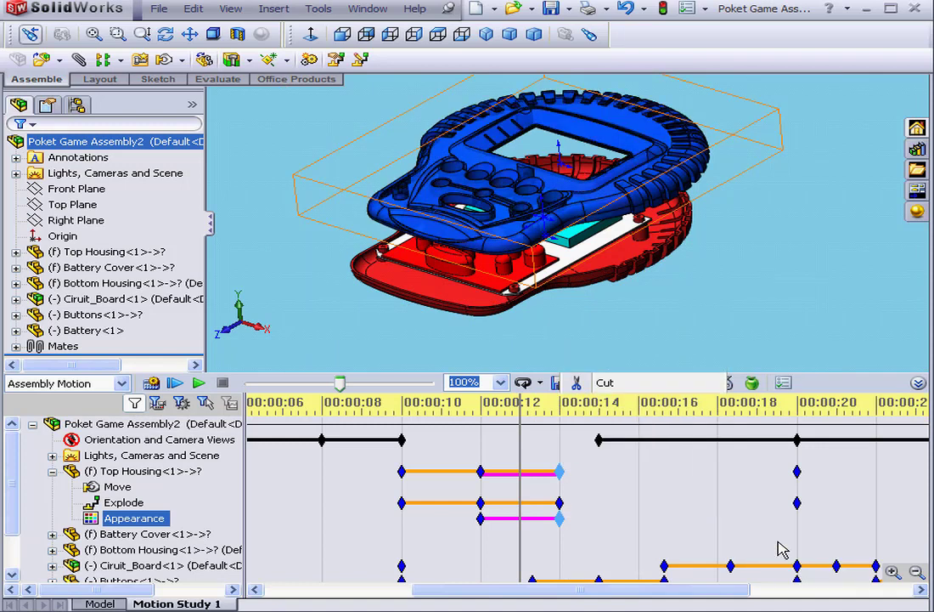
right_click(561, 520)
mouse_move(624, 507)
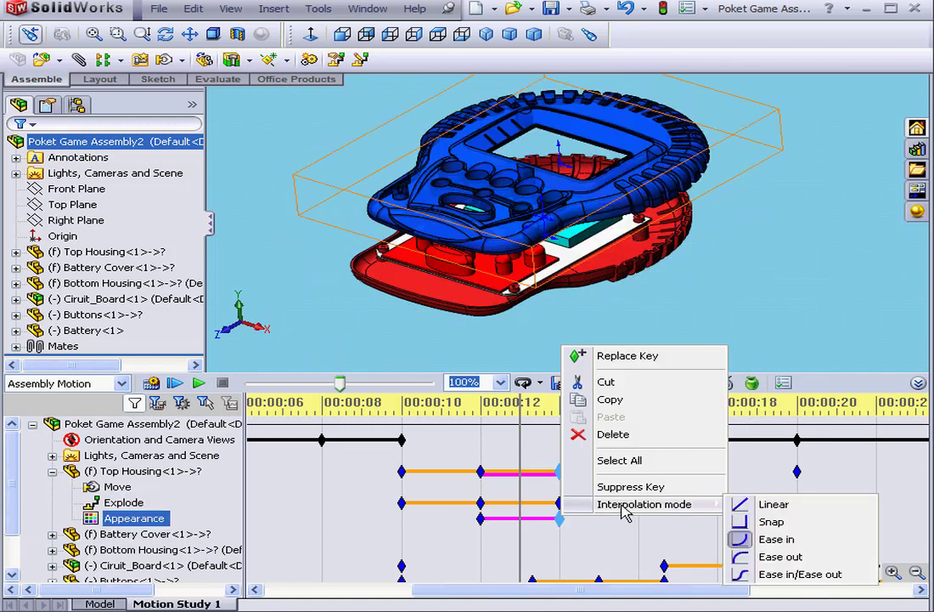
left_click(773, 540)
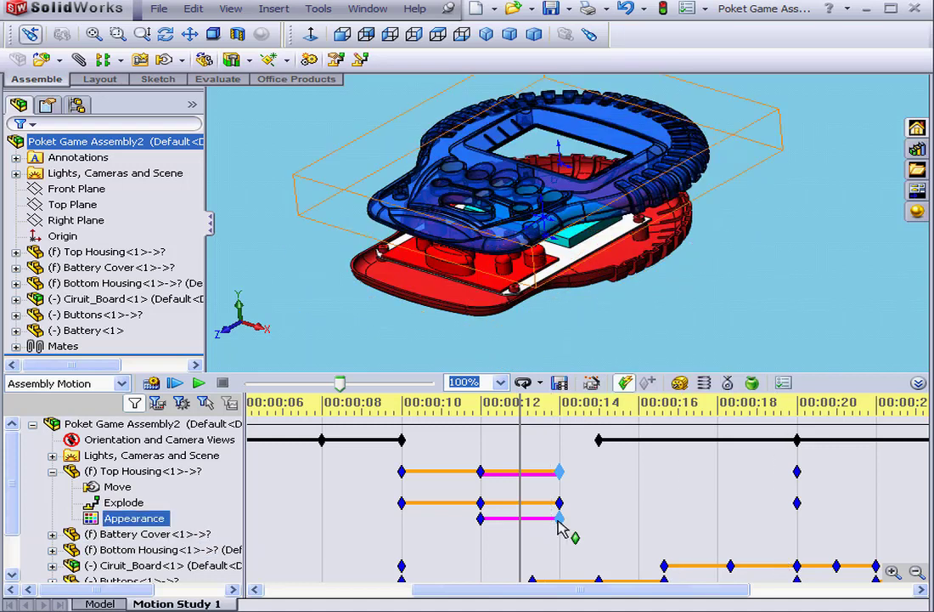
right_click(559, 520)
mouse_move(583, 512)
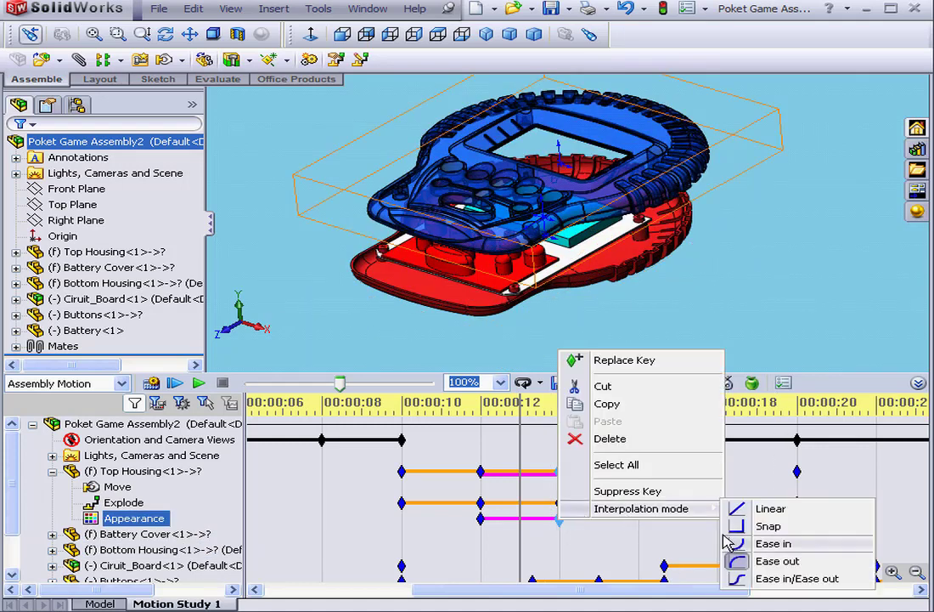
left_click(777, 578)
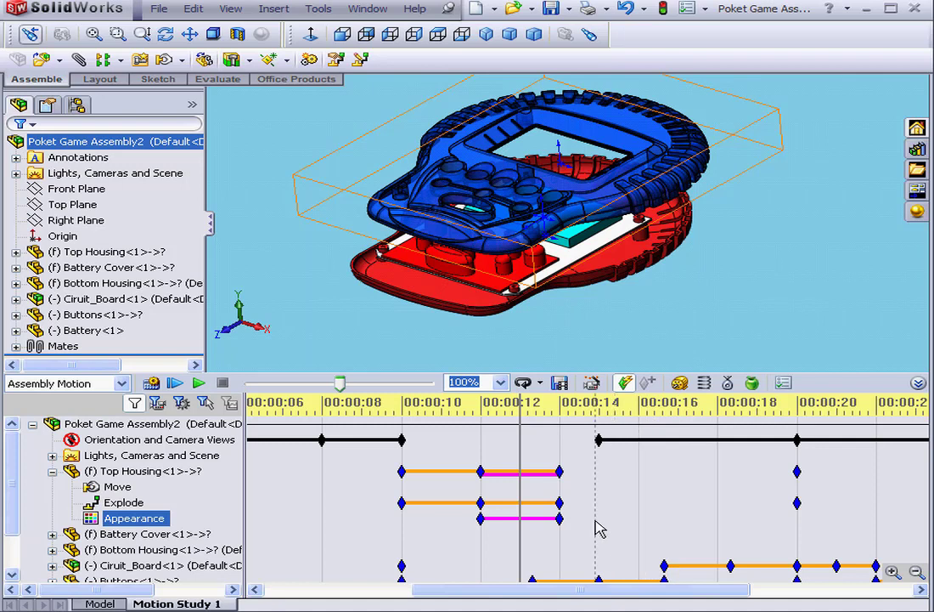
Step: Delete the 14-second Appearance key and scrub to confirm the housing stays opaque
right_click(559, 518)
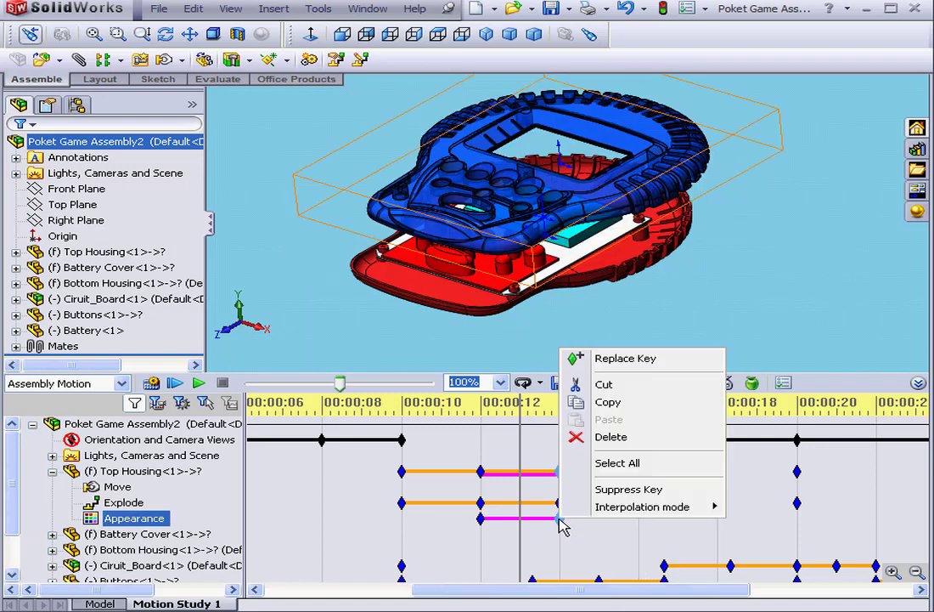
left_click(620, 439)
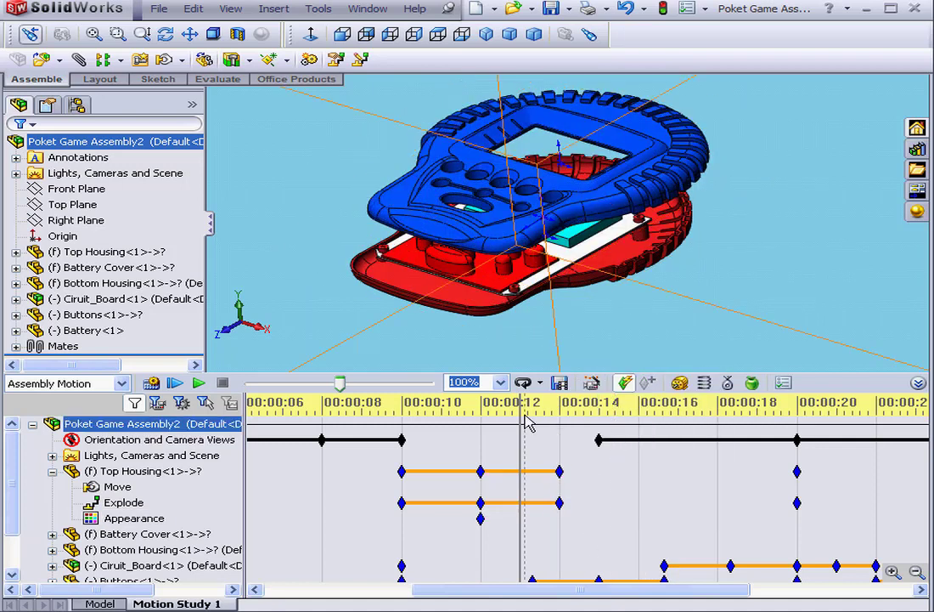
left_click_drag(520, 408, 559, 409)
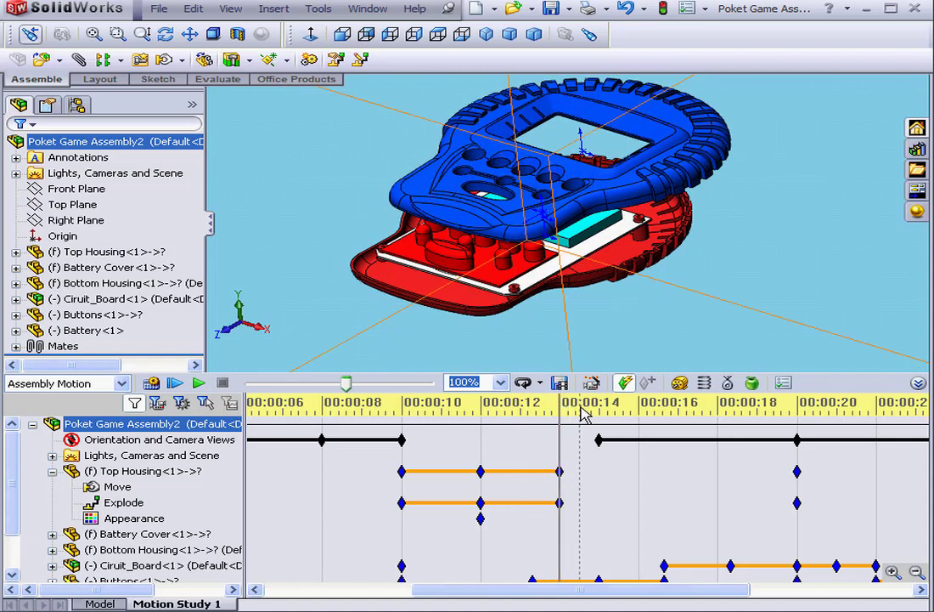
left_click(123, 502)
left_click(129, 518)
Step: Change the top housing's colour to red at 14 seconds using the red swatch in Color And Optics
right_click(120, 520)
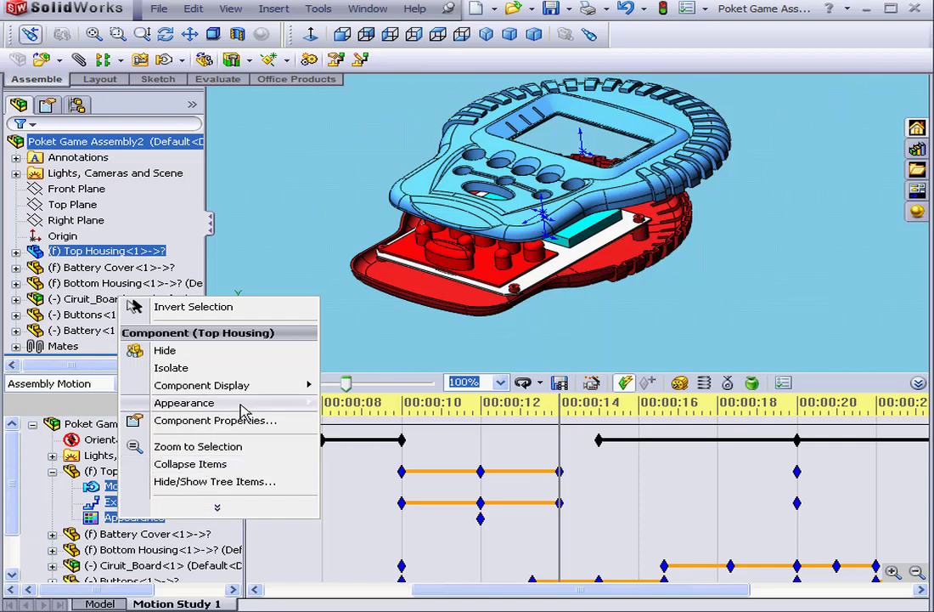
mouse_move(280, 403)
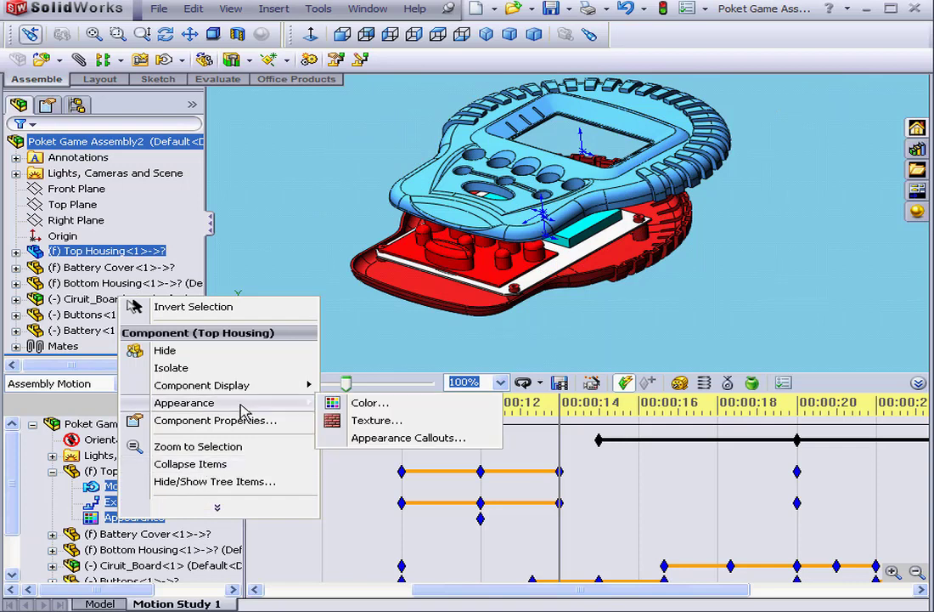
left_click(358, 406)
scroll(195, 279, "down", 5)
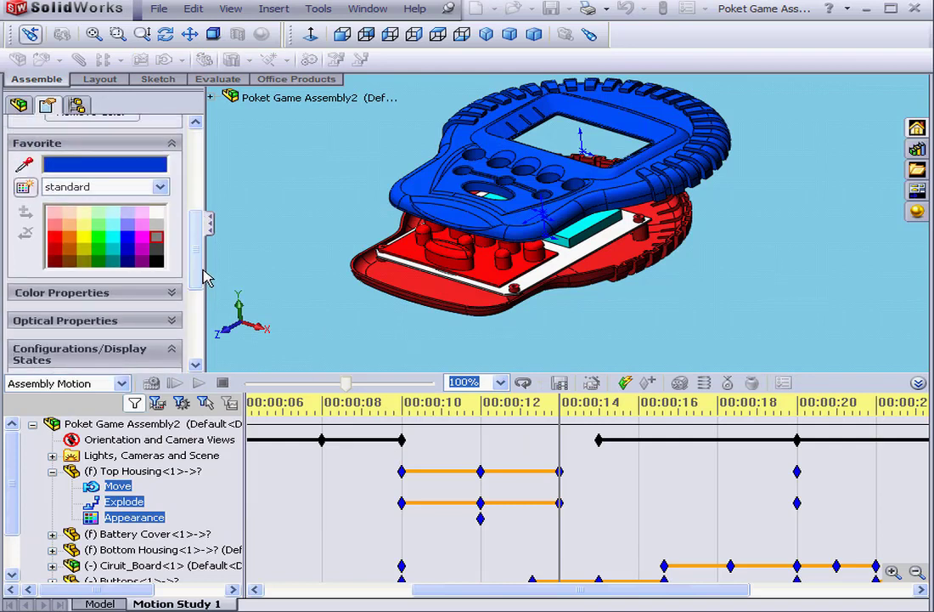
left_click(53, 242)
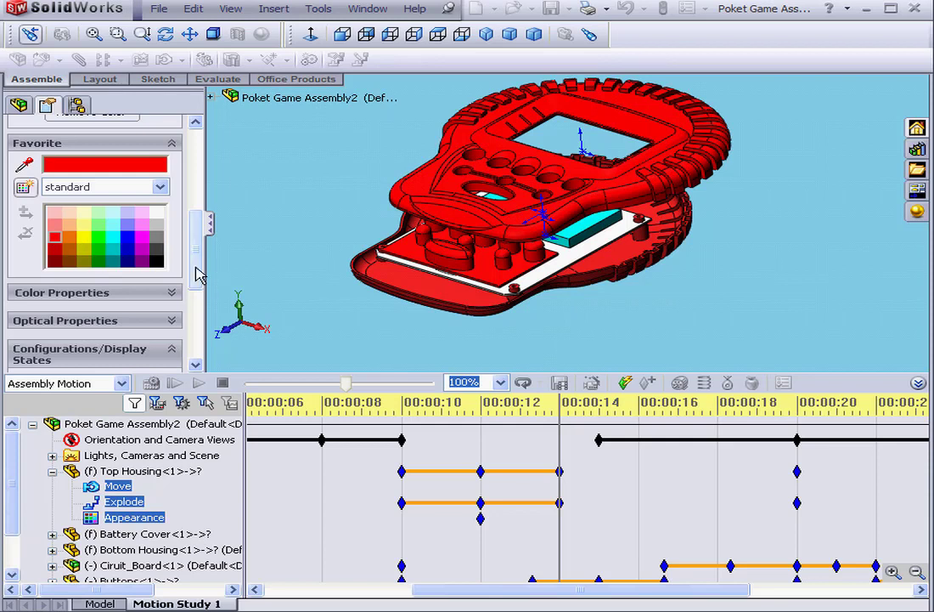
left_click_drag(198, 271, 194, 192)
left_click(17, 148)
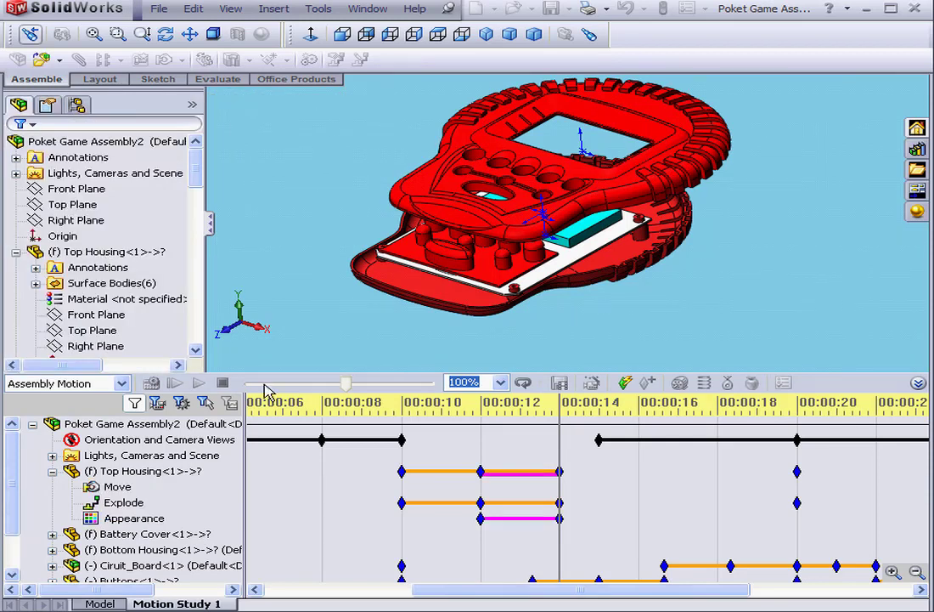
left_click(465, 522)
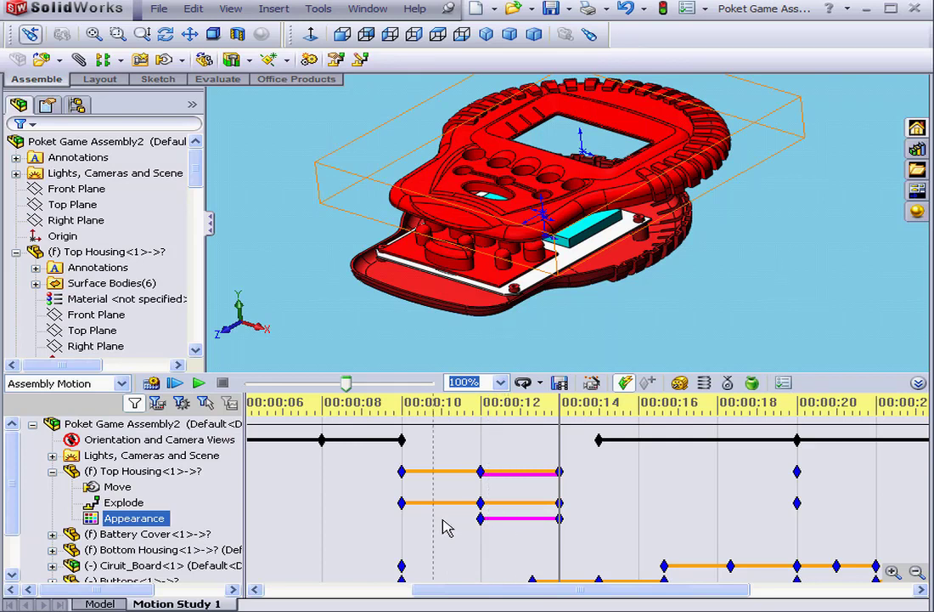
left_click(117, 486)
left_click(53, 477)
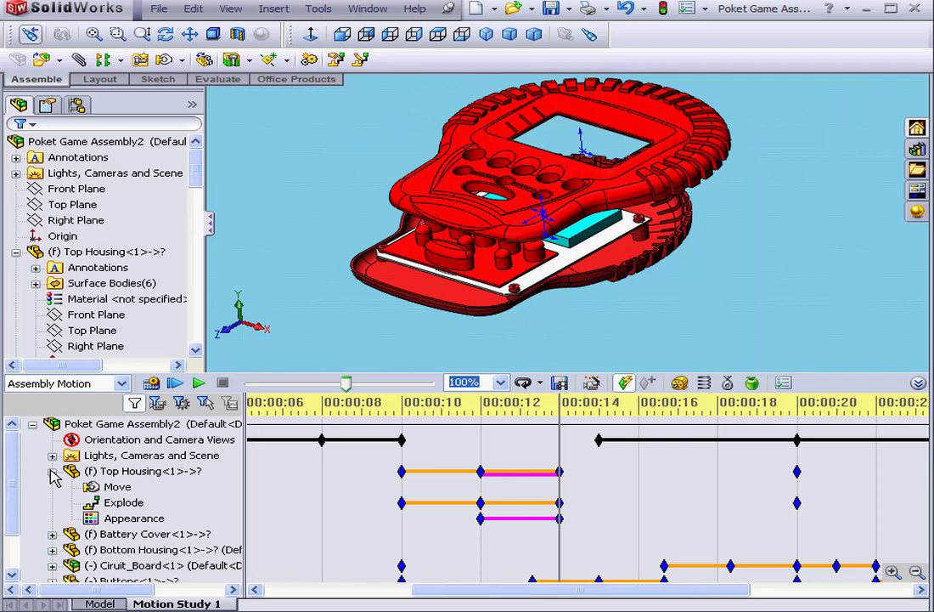
left_click(52, 474)
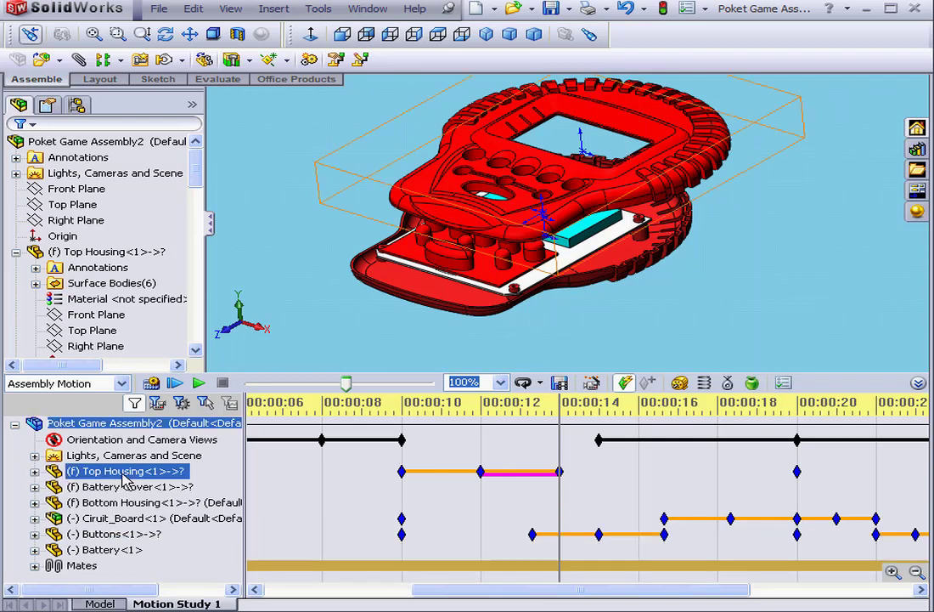
left_click(40, 478)
left_click(49, 472)
left_click(35, 471)
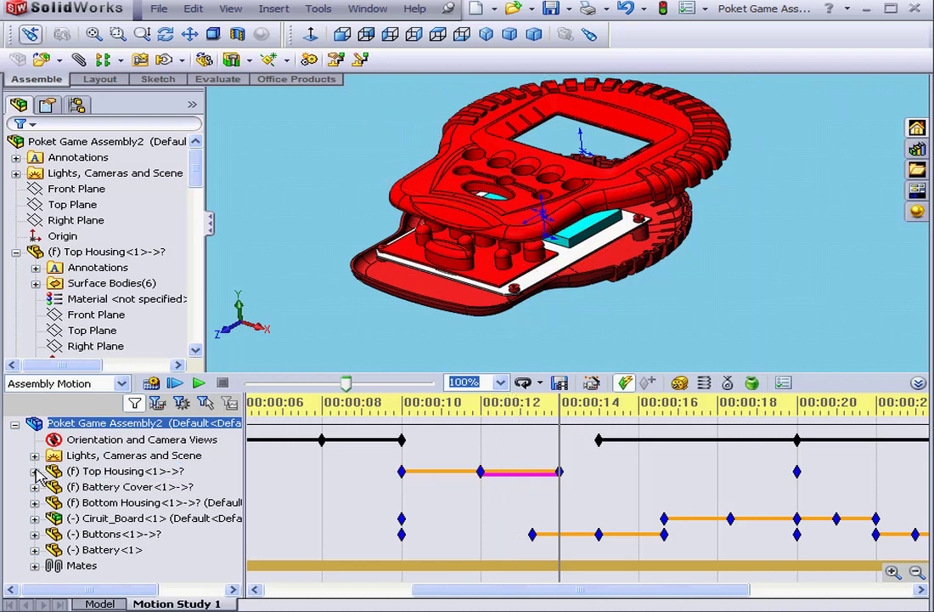
left_click(34, 470)
left_click(495, 517)
left_click(481, 519)
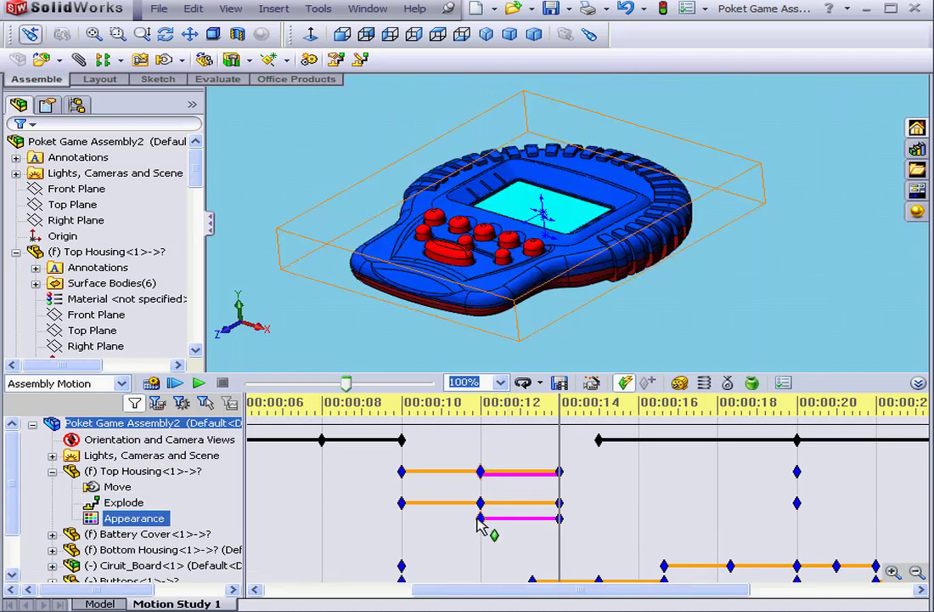
mouse_move(479, 520)
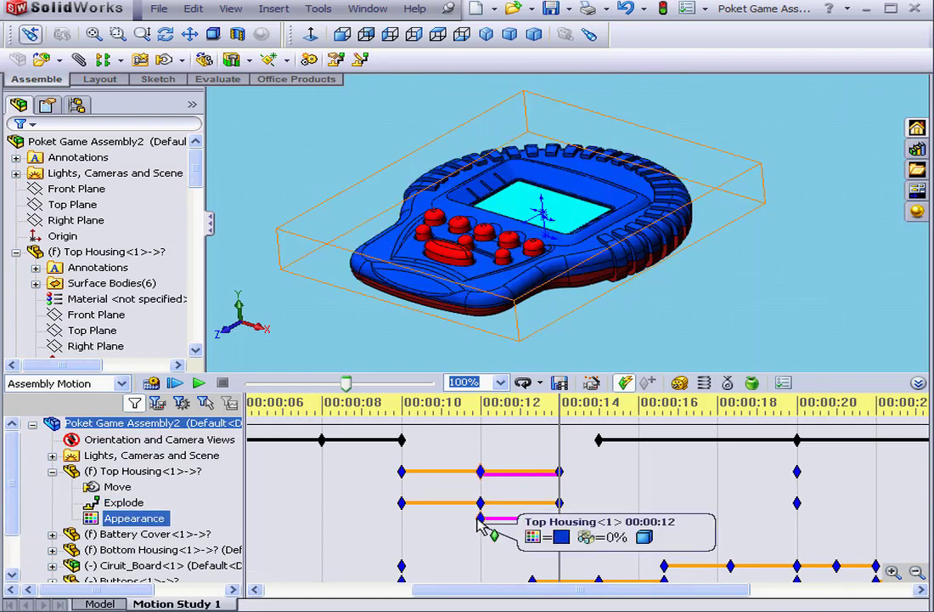
left_click(559, 519)
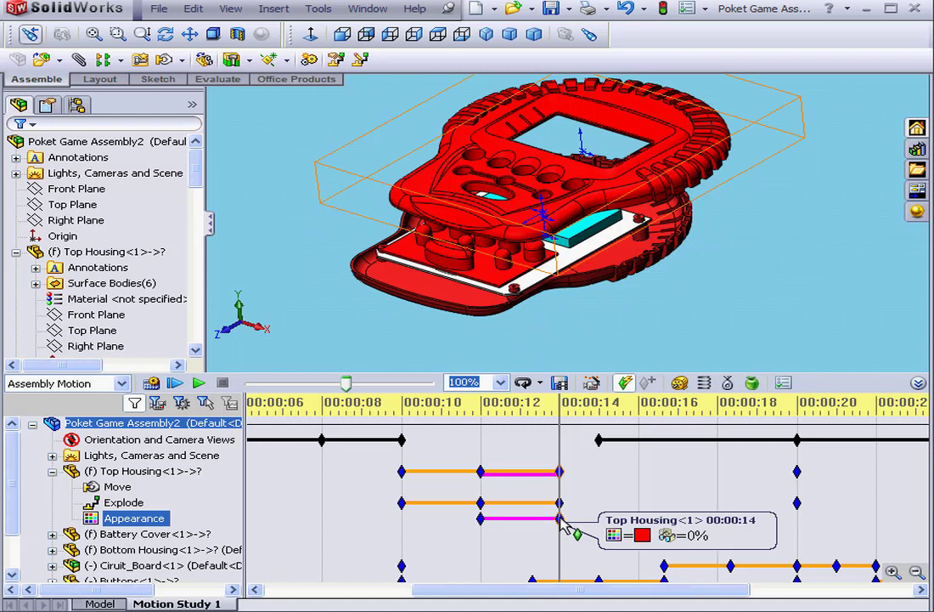
Step: Drag the red appearance key from 14 to 16 seconds and reselect the Appearance row
left_click_drag(560, 520, 637, 513)
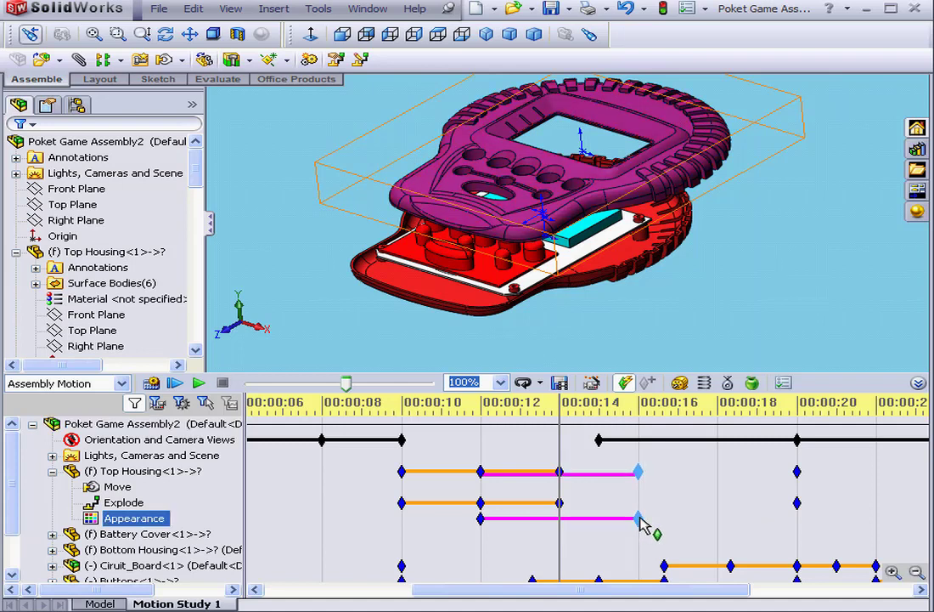
left_click(624, 508)
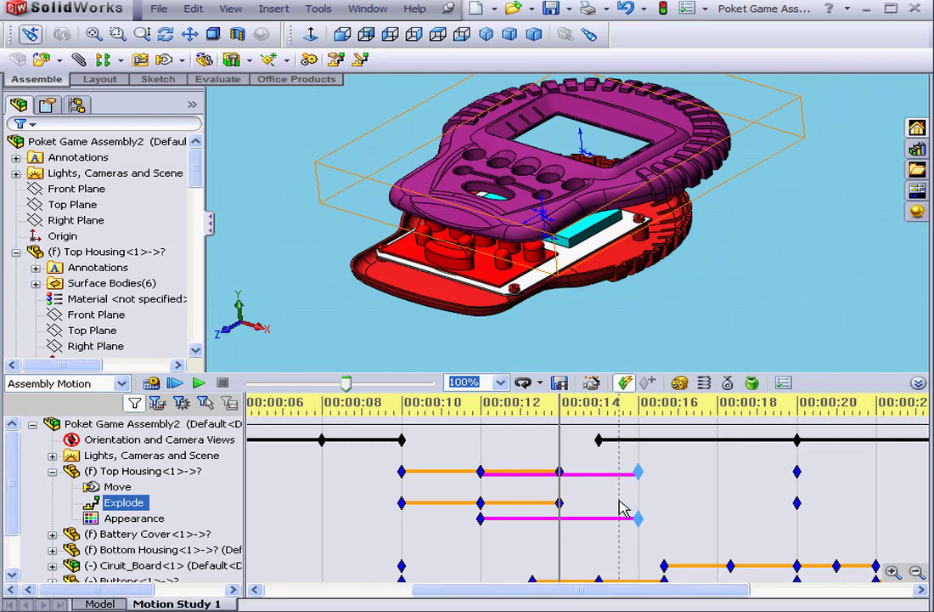
left_click(561, 406)
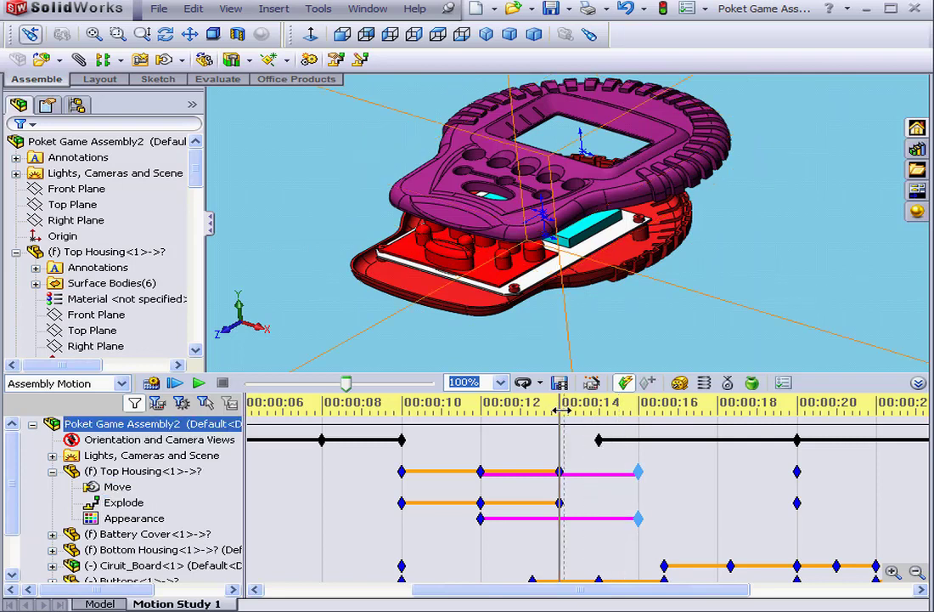
left_click(604, 518)
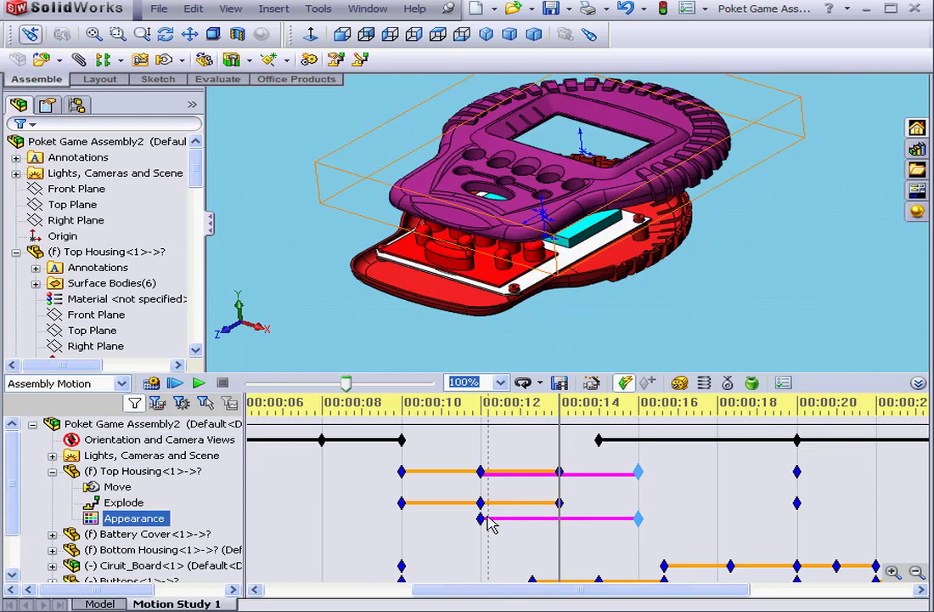
Step: Set the 16-second red colour key to Snap, then to Ease in interpolation
right_click(639, 520)
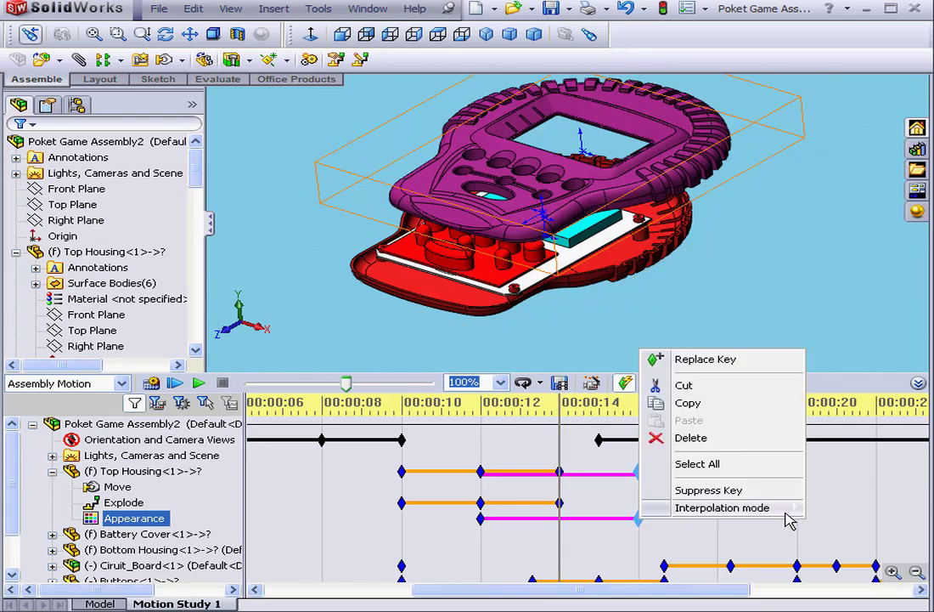
mouse_move(790, 509)
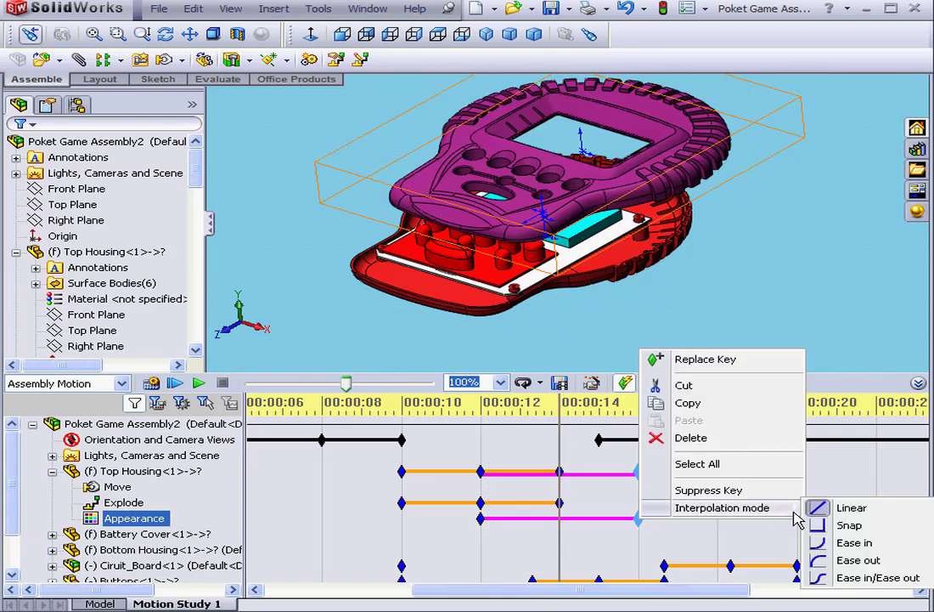
left_click(864, 526)
left_click(866, 533)
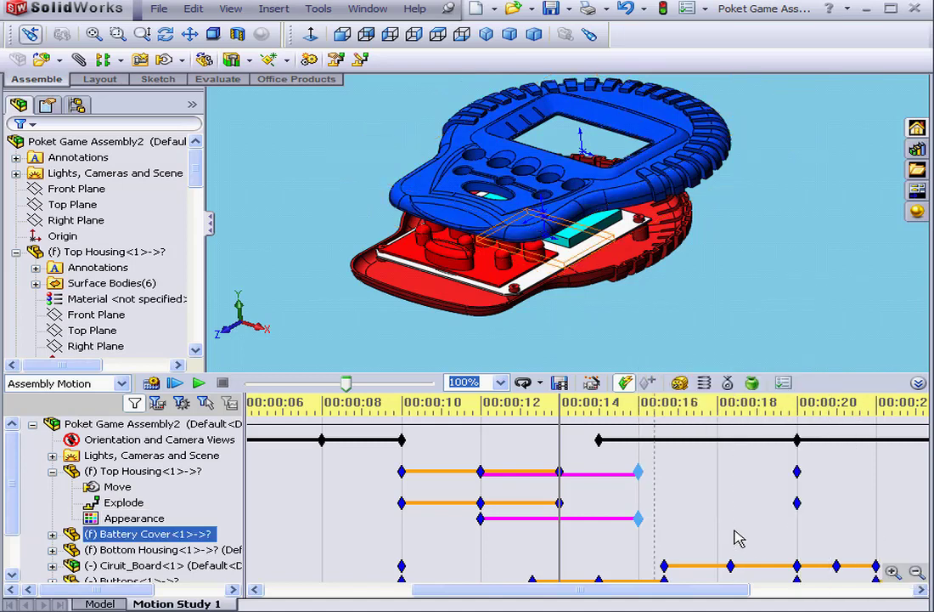
left_click(639, 519)
right_click(639, 520)
mouse_move(679, 512)
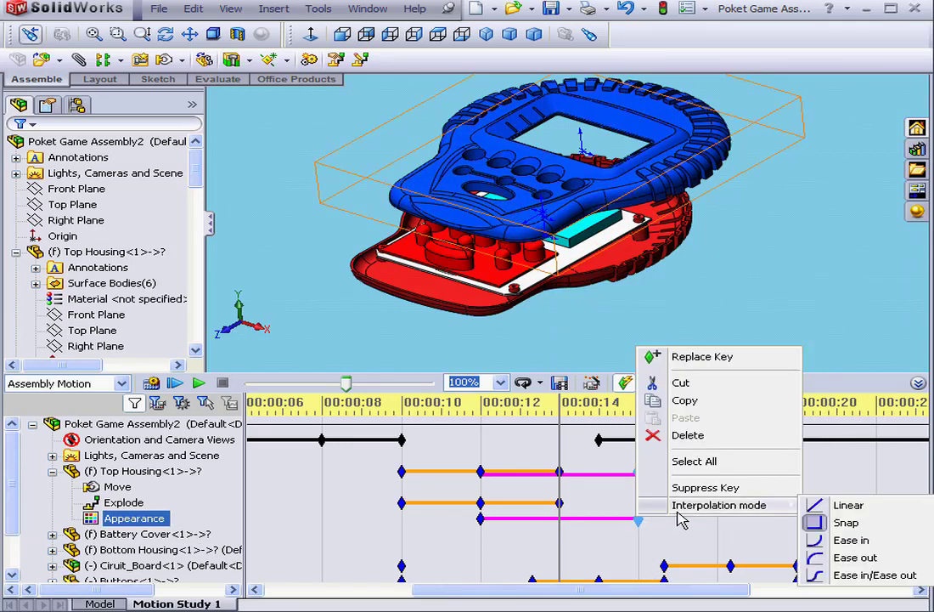
left_click(816, 545)
left_click(798, 539)
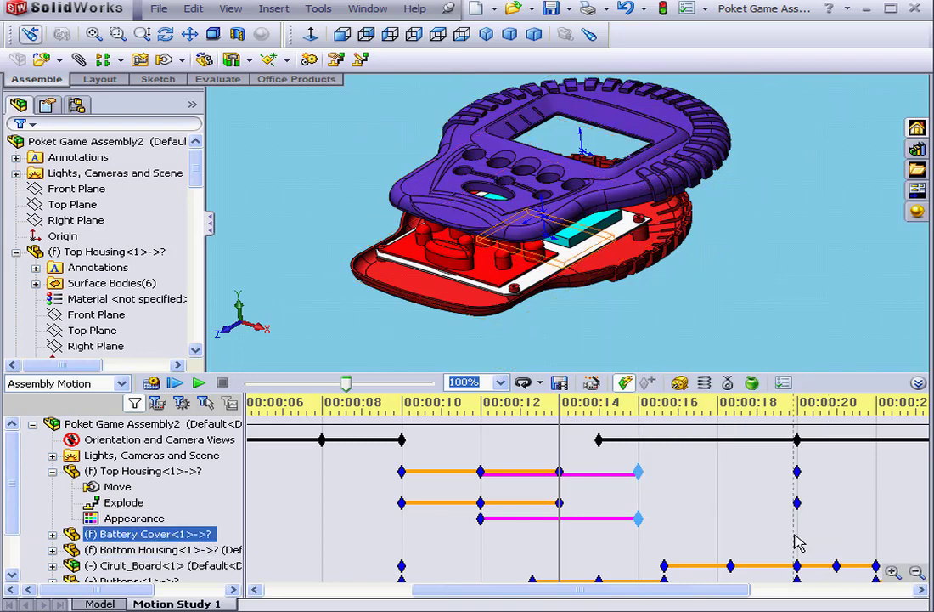
Step: Switch the red colour key to Ease out, then finally to Ease in/Ease out
left_click(639, 518)
right_click(640, 518)
mouse_move(679, 510)
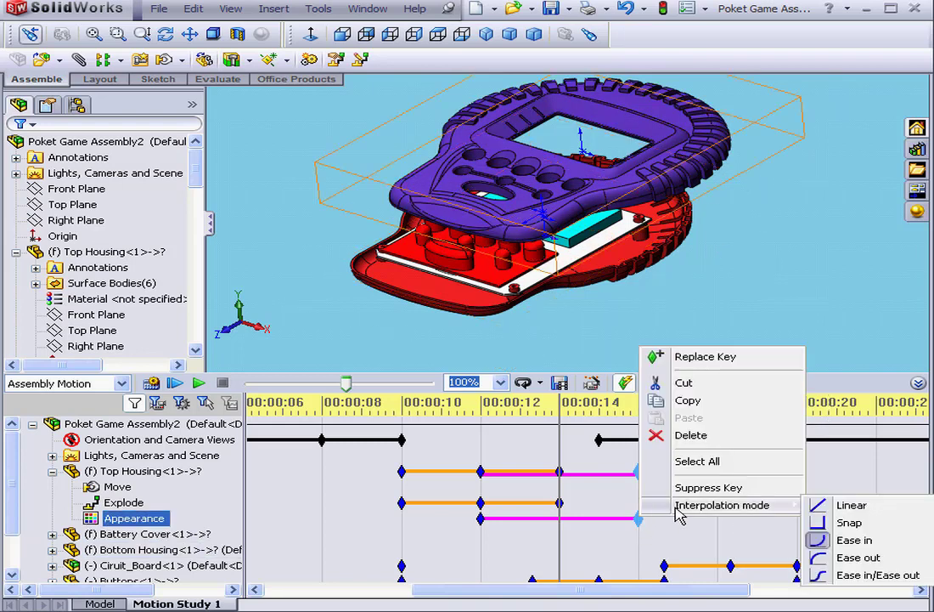
left_click(854, 558)
left_click(697, 544)
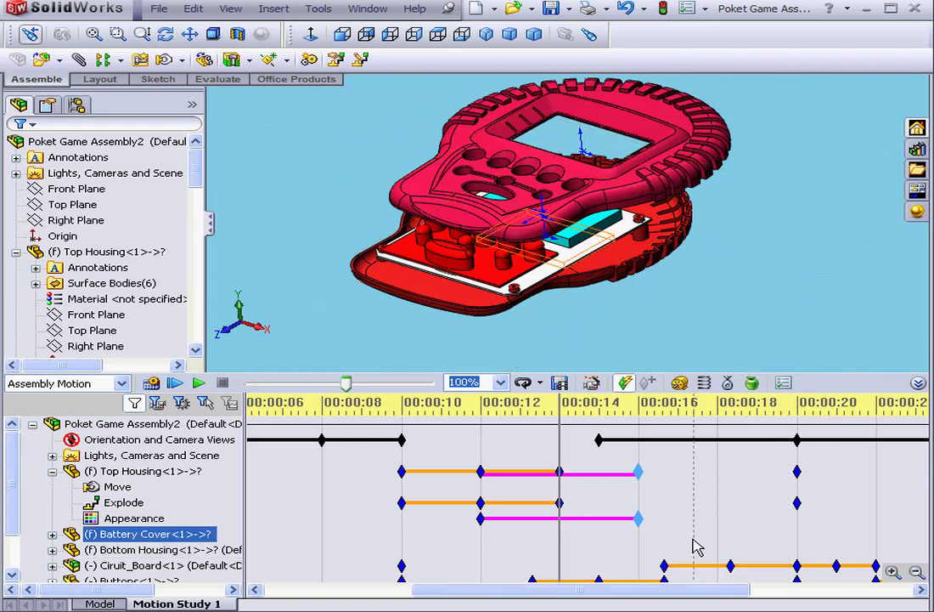
left_click(639, 518)
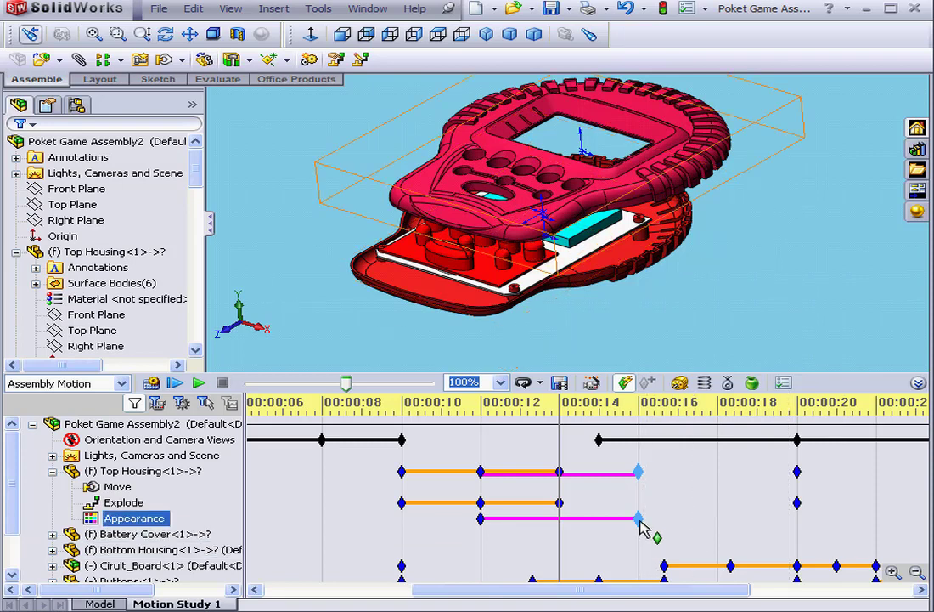
right_click(641, 520)
mouse_move(688, 520)
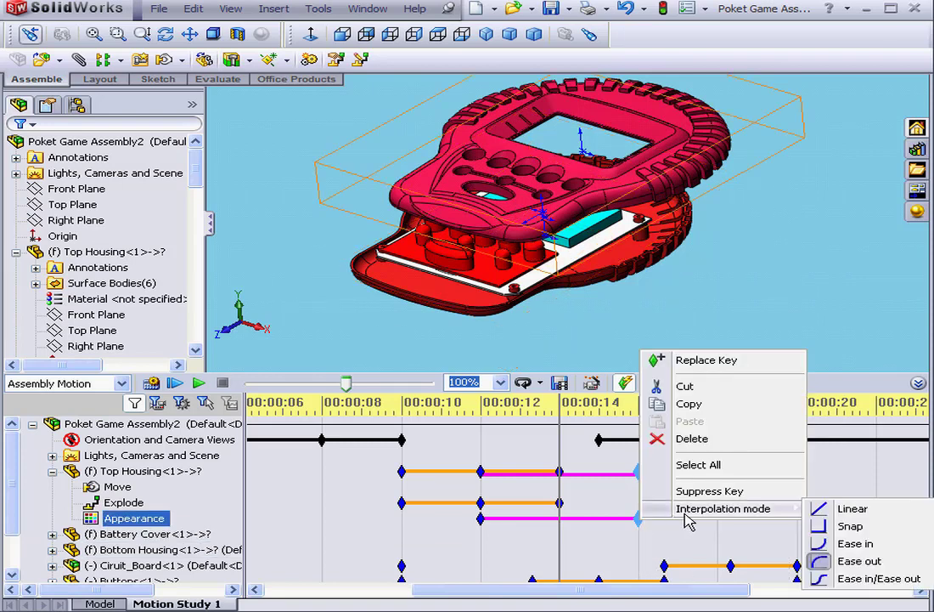
left_click(868, 578)
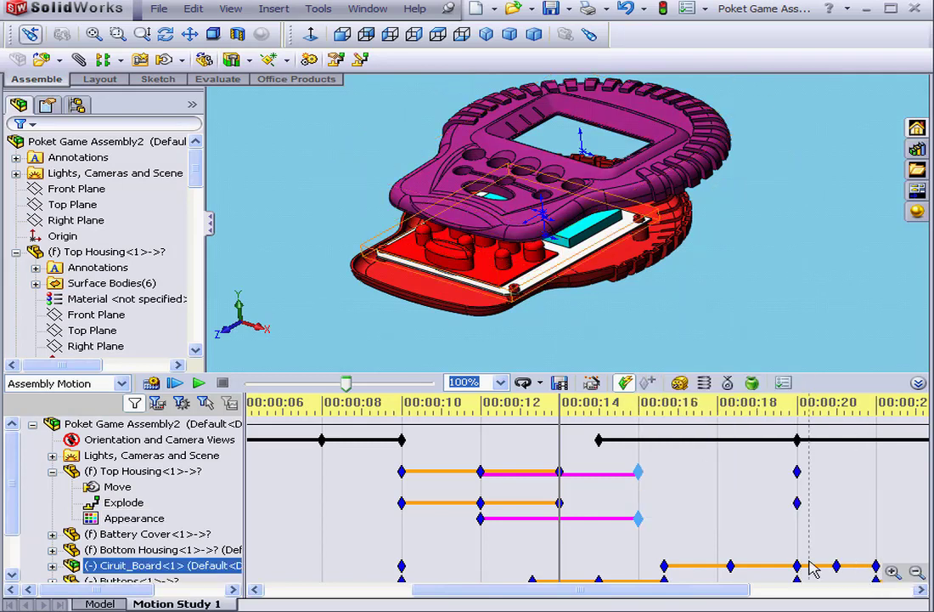
left_click(713, 537)
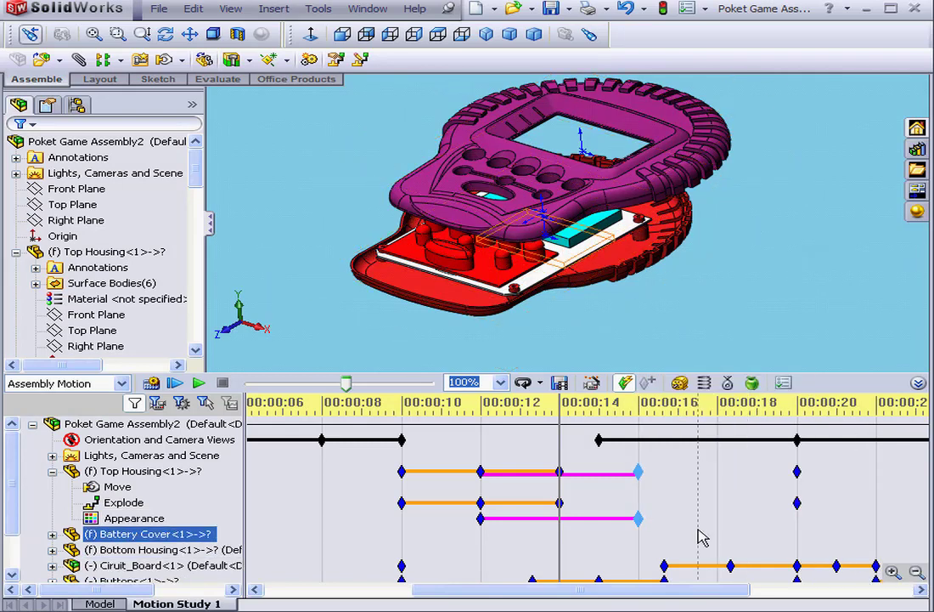